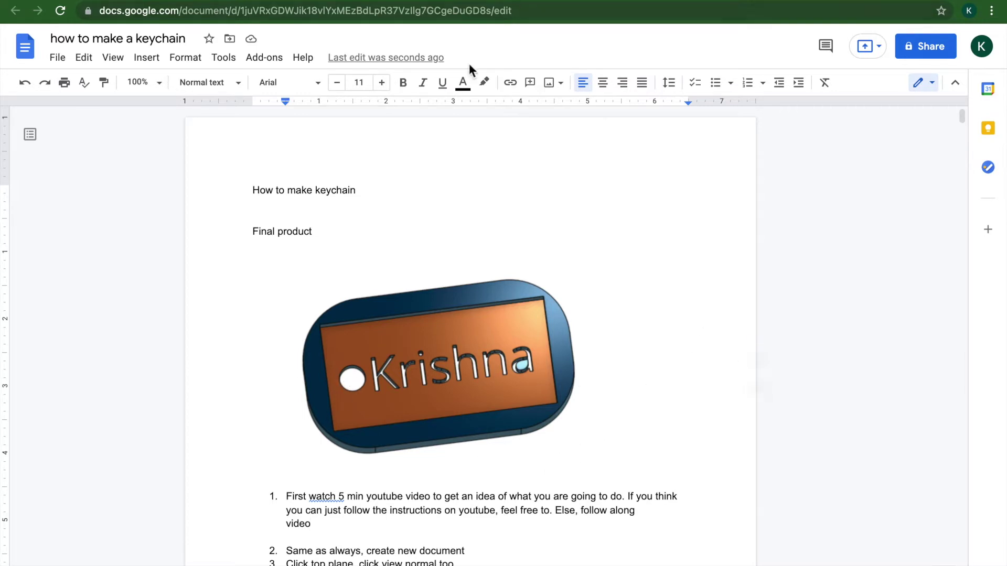
Scroll through the Google Docs keychain tutorial's final product and first steps
scroll(286, 274, down, 1)
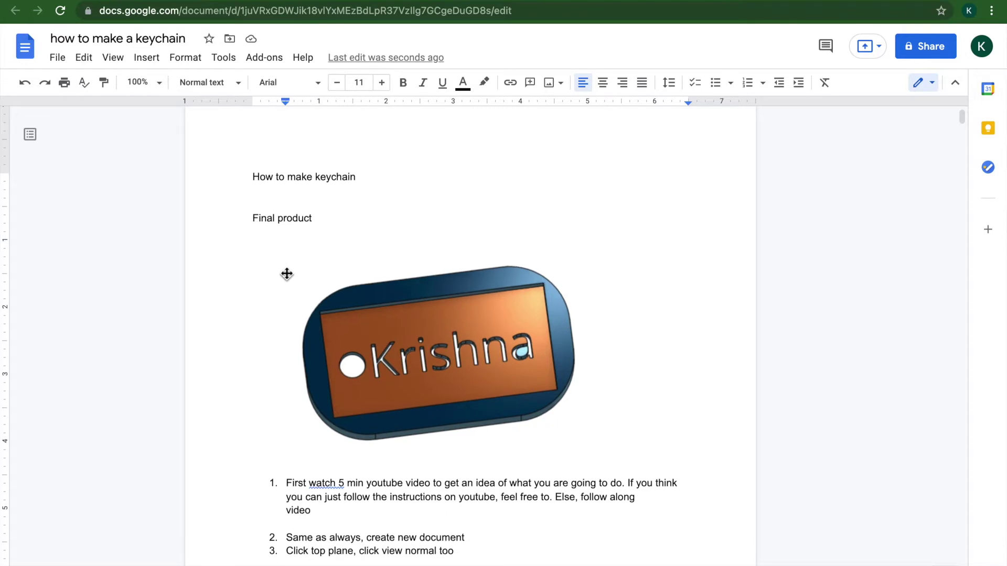
scroll(286, 273, down, 3)
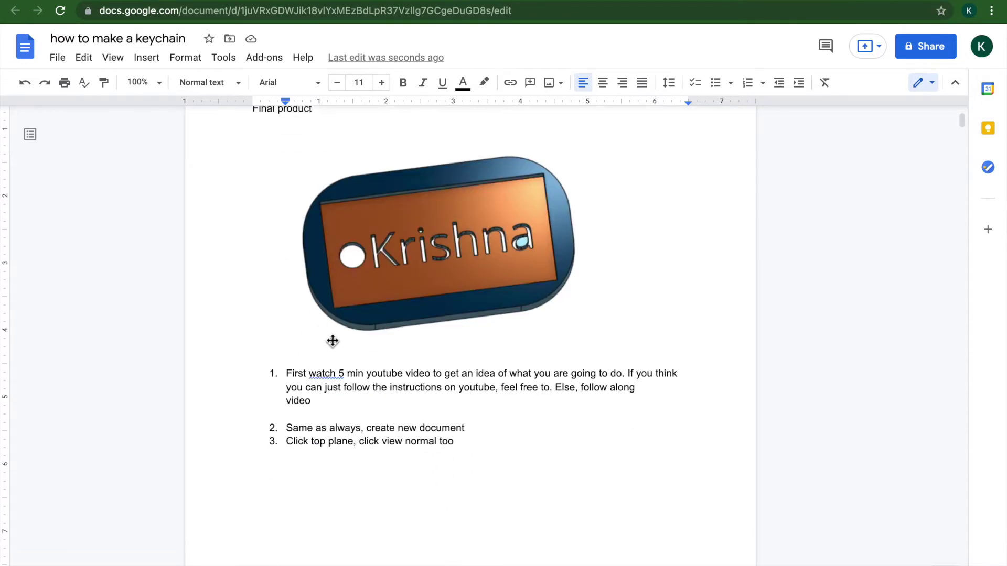
scroll(332, 341, down, 1)
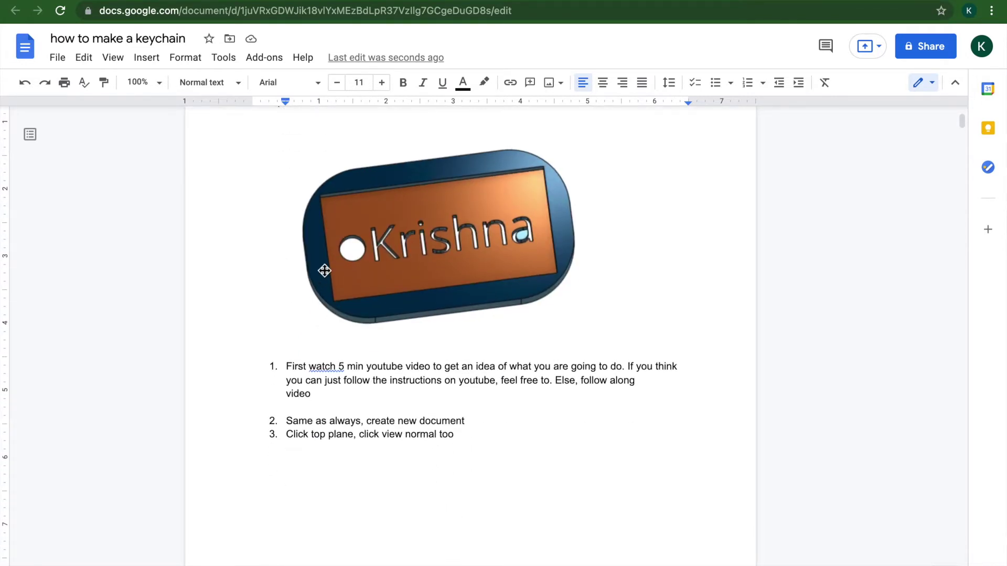
scroll(324, 270, down, 1)
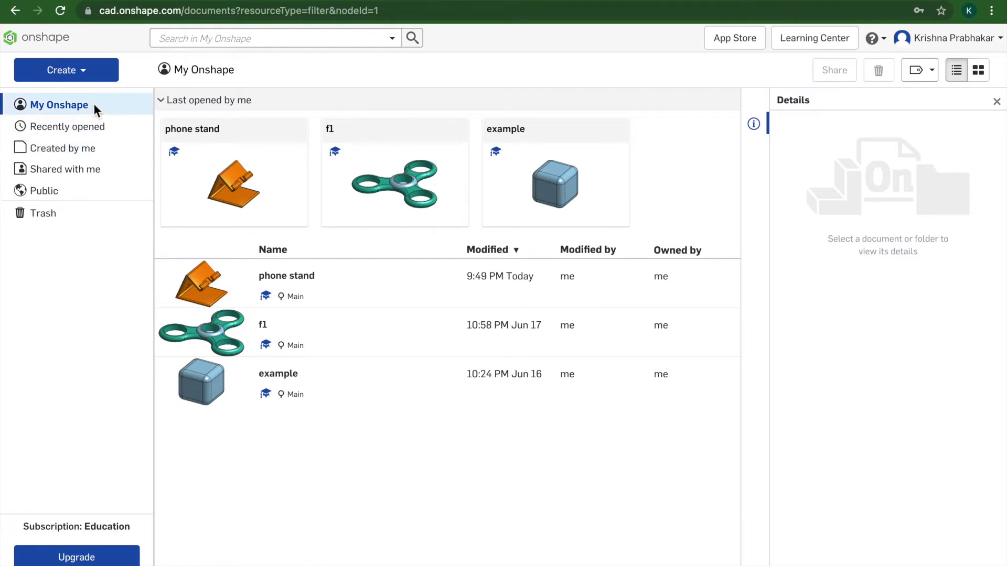
Create a new Onshape document named 'keychain'
click(62, 71)
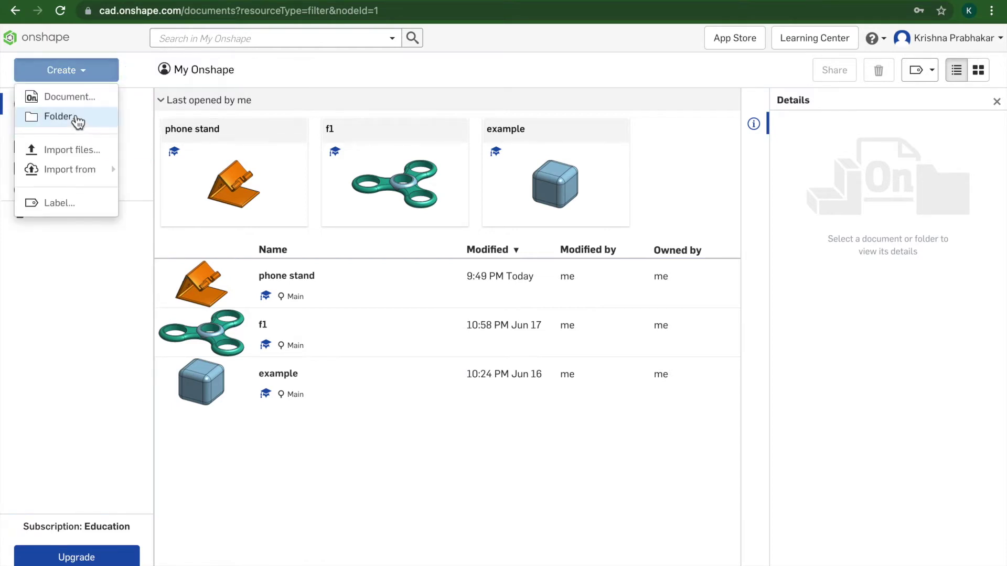
click(68, 97)
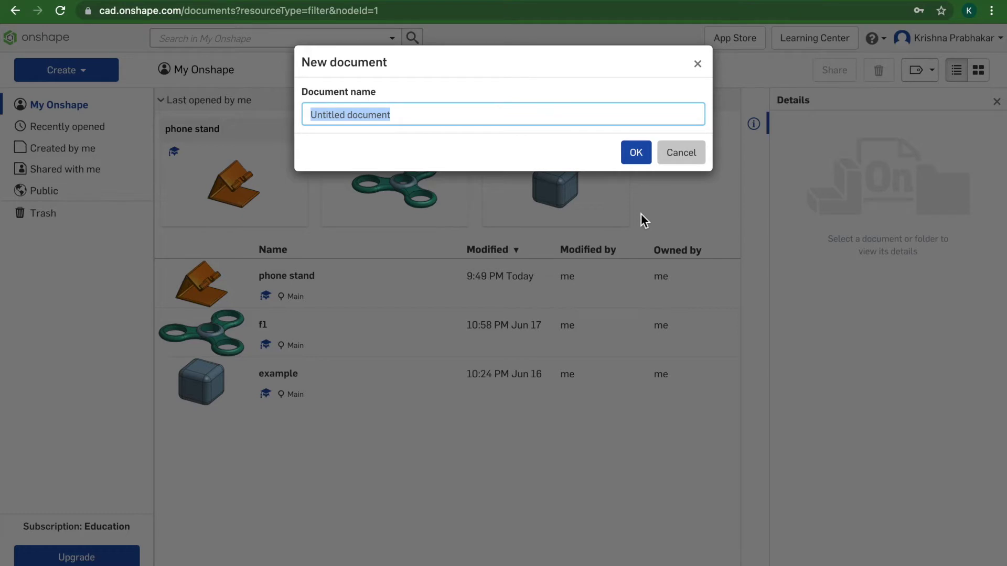
click(765, 22)
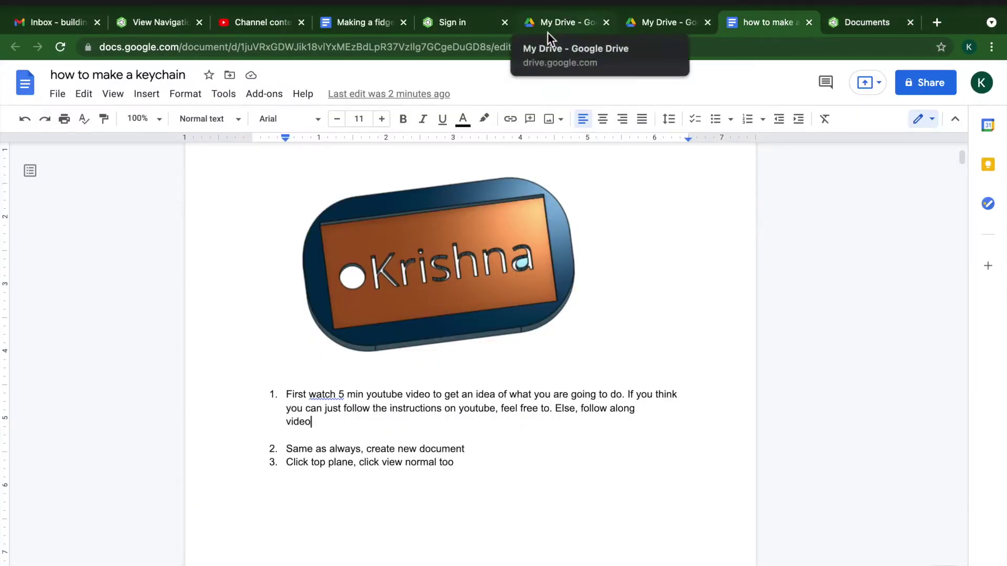
key(ctrl+Tab)
text(ke)
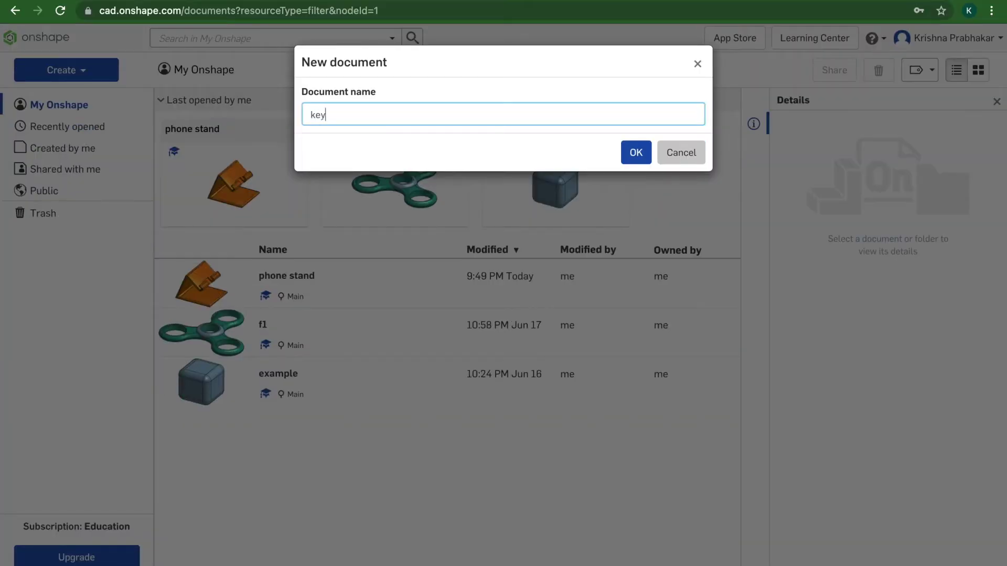
text(ychain)
key(Return)
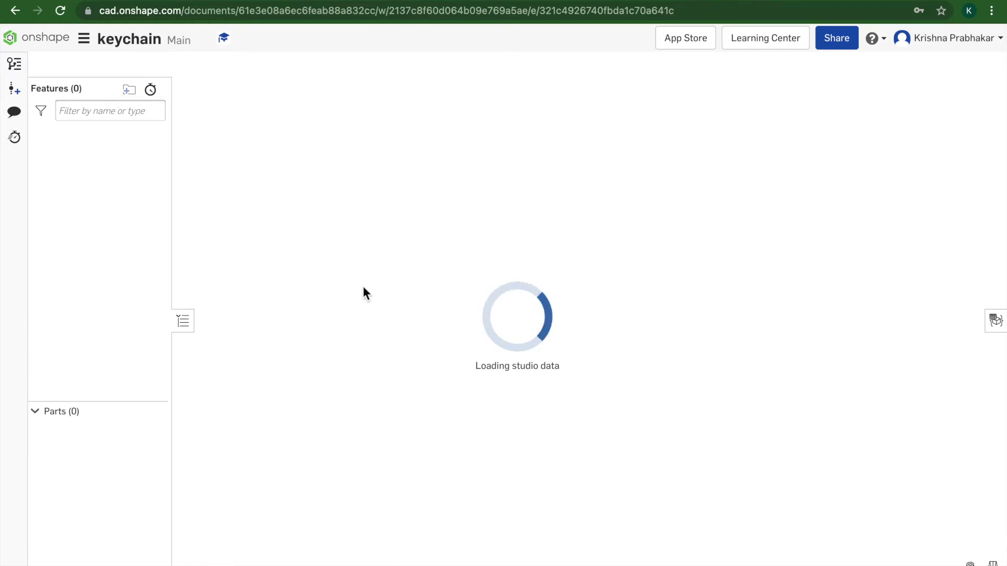
View the Top plane straight on and start Sketch 1 on it
click(410, 333)
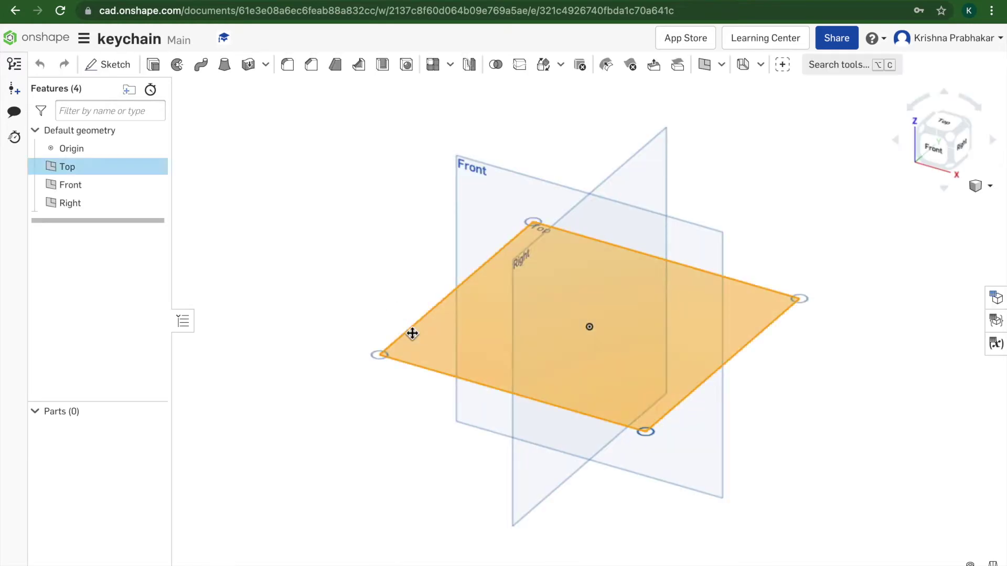
right_click(412, 333)
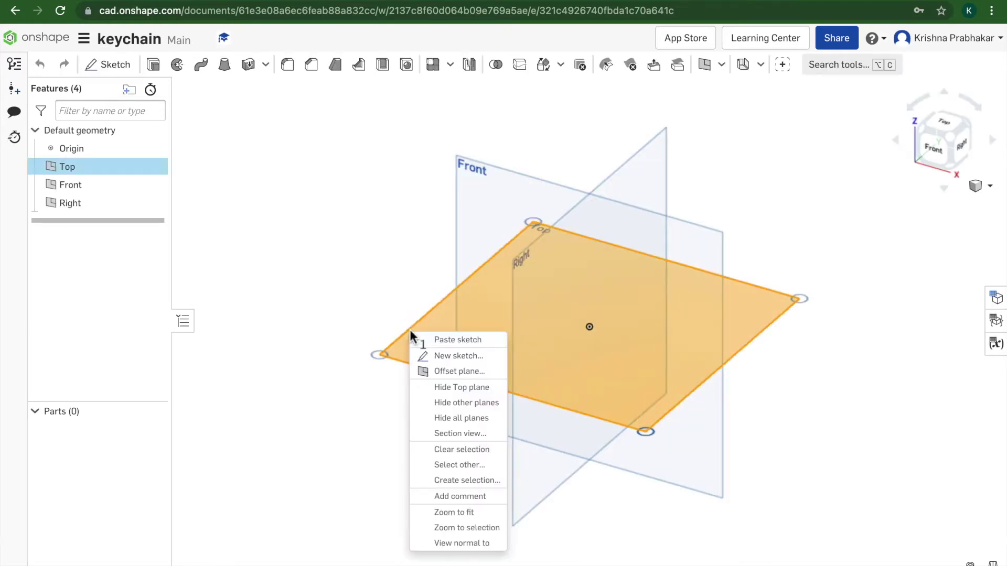
click(454, 545)
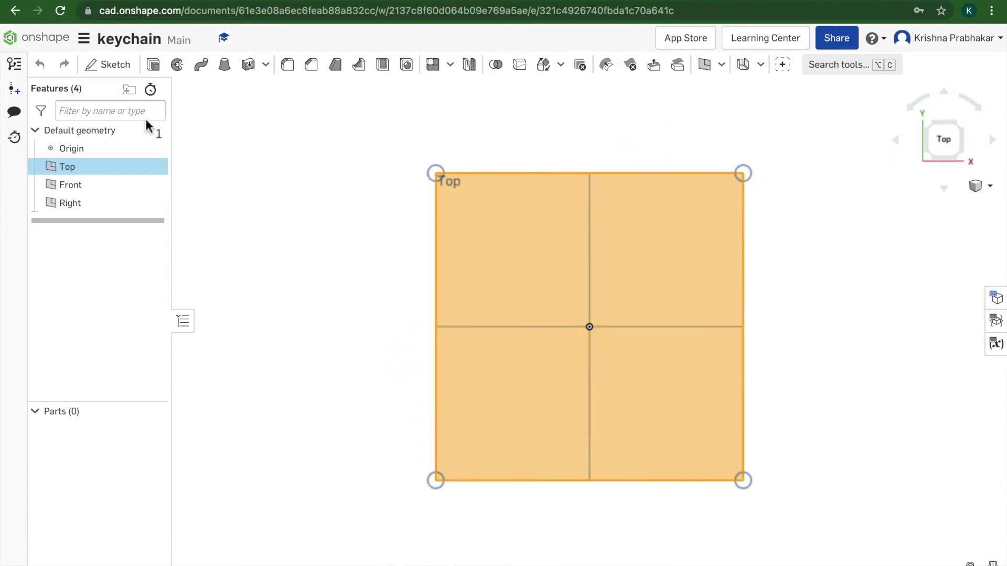
click(106, 75)
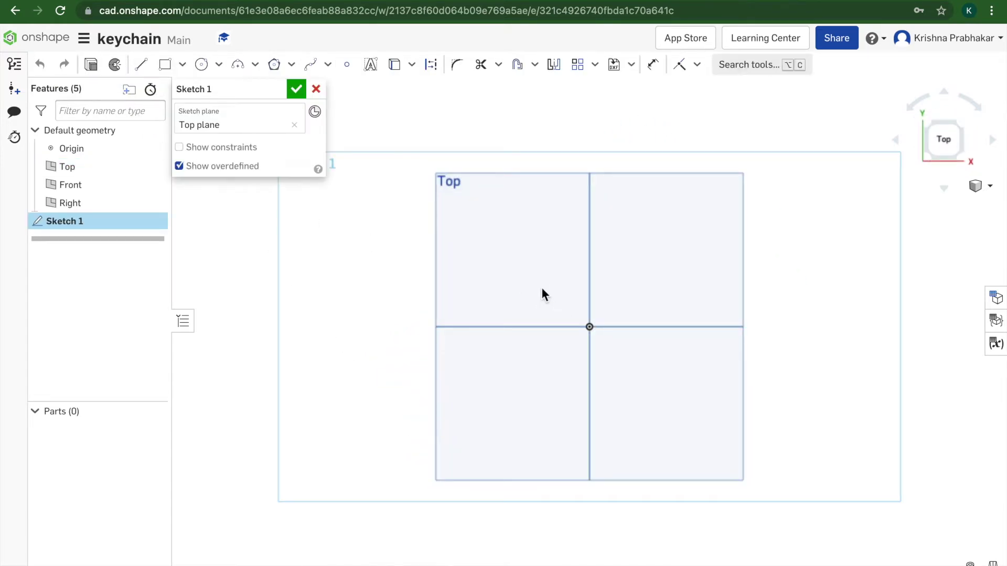
key(ctrl+Tab)
scroll(541, 289, down, 5)
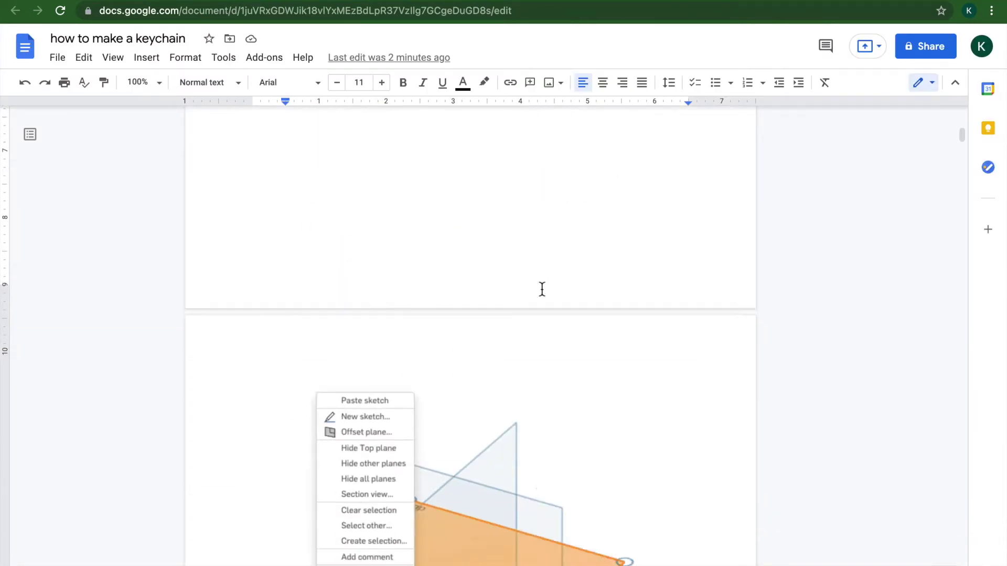
scroll(542, 289, down, 15)
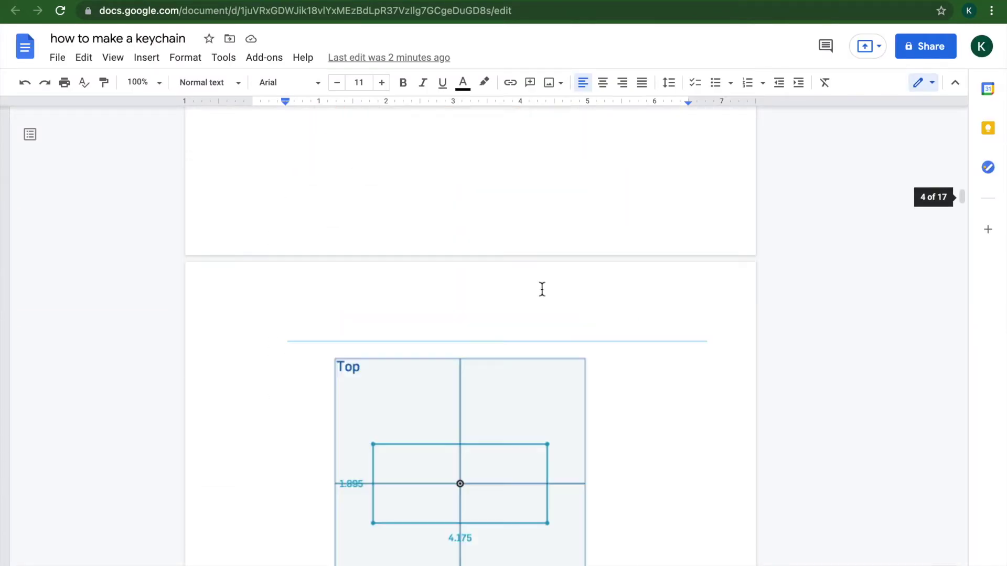
scroll(541, 289, down, 10)
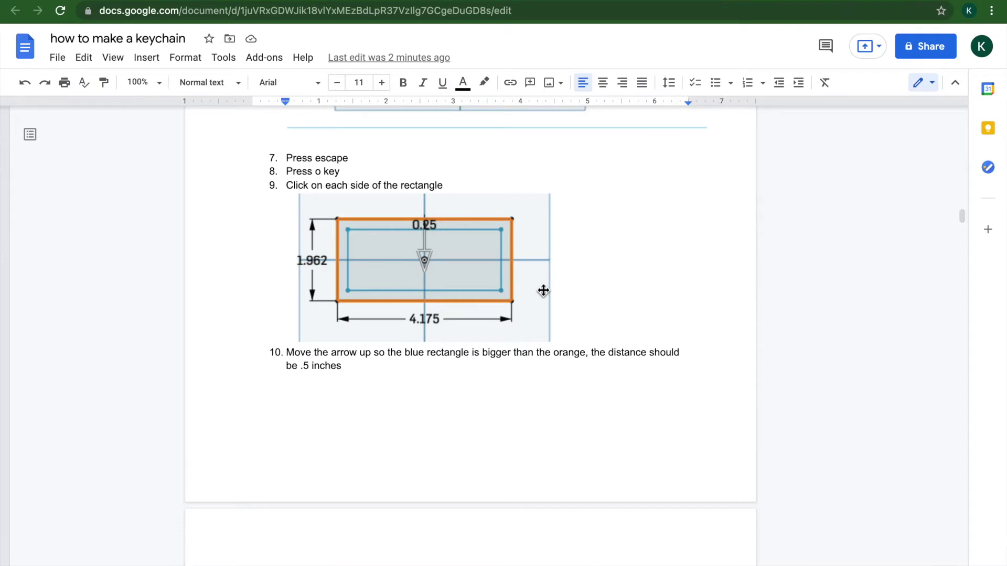
key(ctrl+shift+Tab)
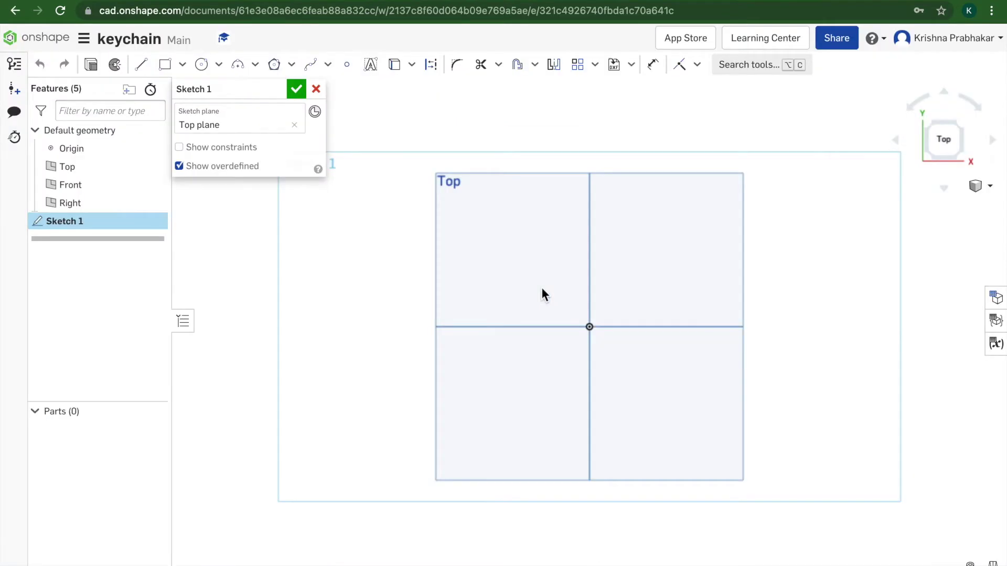
Draw a corner rectangle of about 4.845 by 2.375 around the origin
click(158, 77)
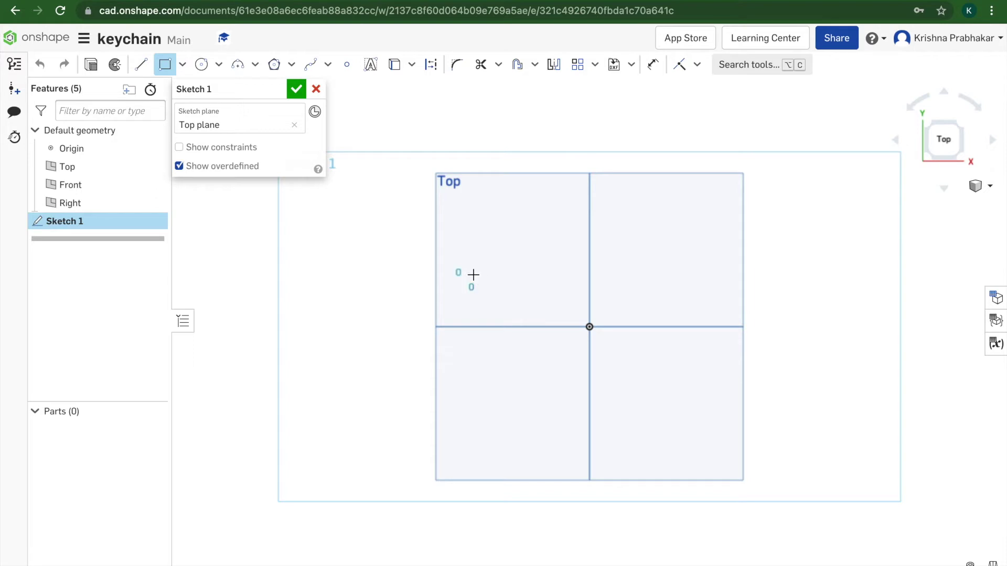
mouse_move(471, 273)
mouse_down()
mouse_move(636, 395)
mouse_move(706, 423)
mouse_move(728, 419)
mouse_move(719, 405)
mouse_up()
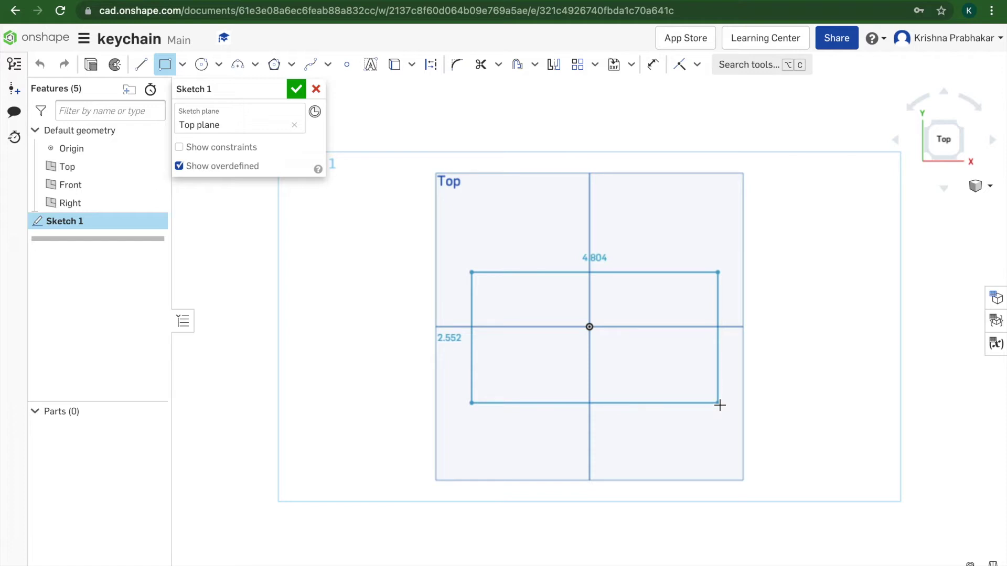
drag(720, 405, 721, 397)
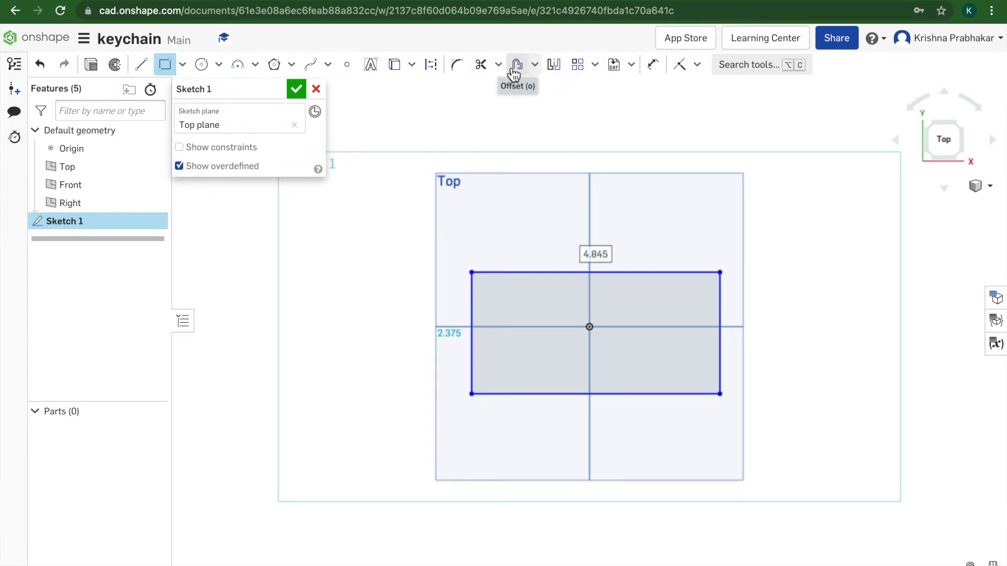
Offset all four rectangle edges outward to form a larger frame rectangle
click(515, 67)
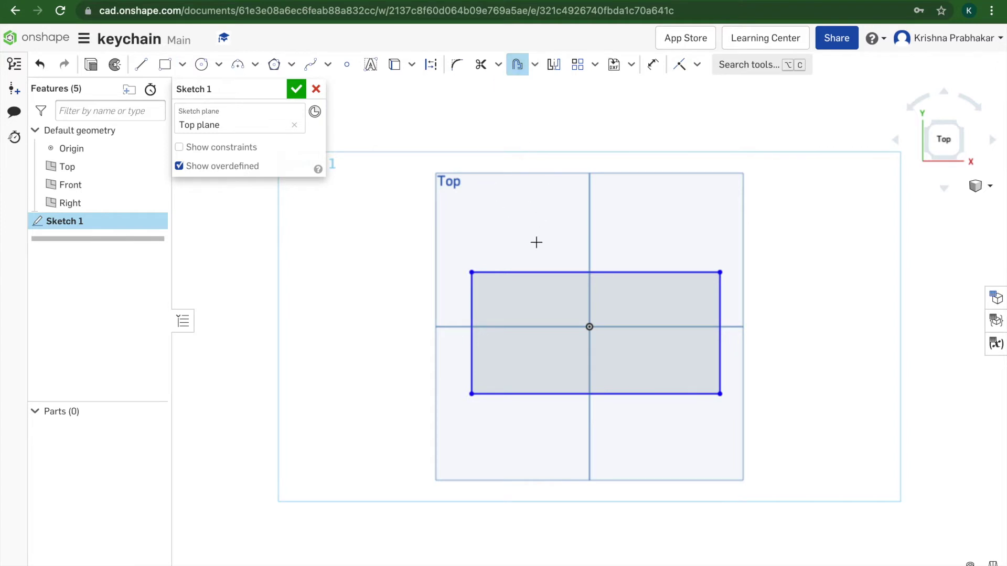
click(472, 318)
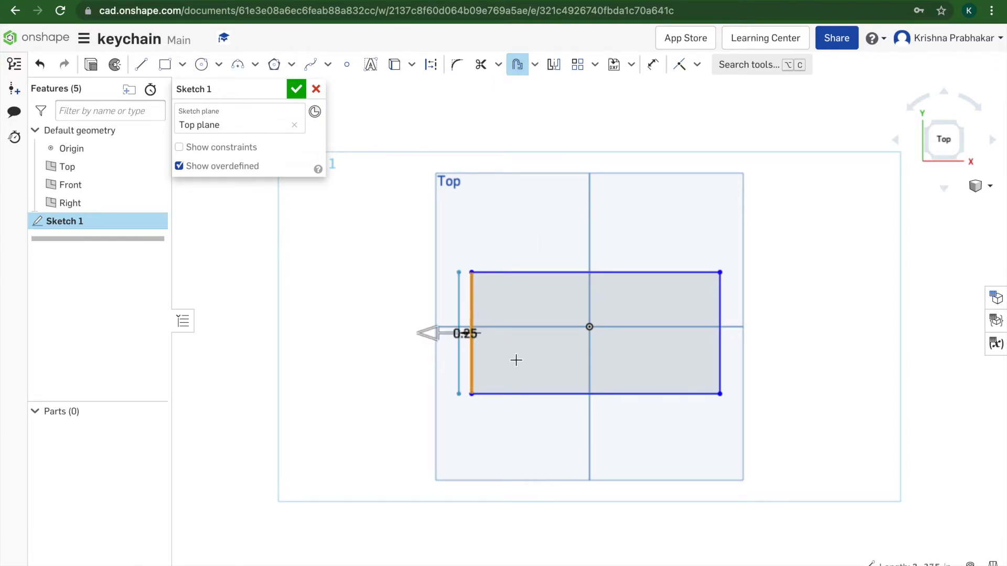
click(536, 393)
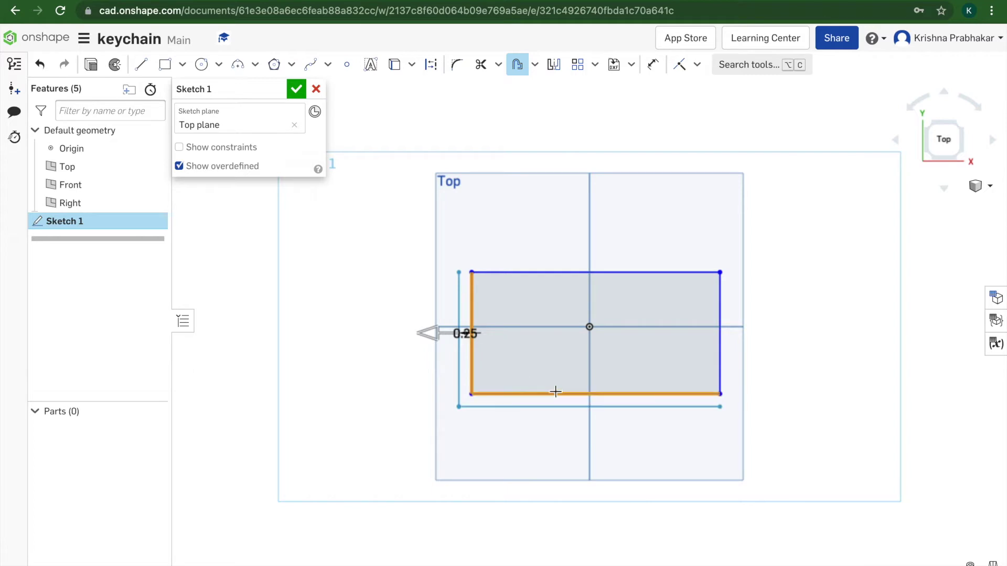
click(721, 350)
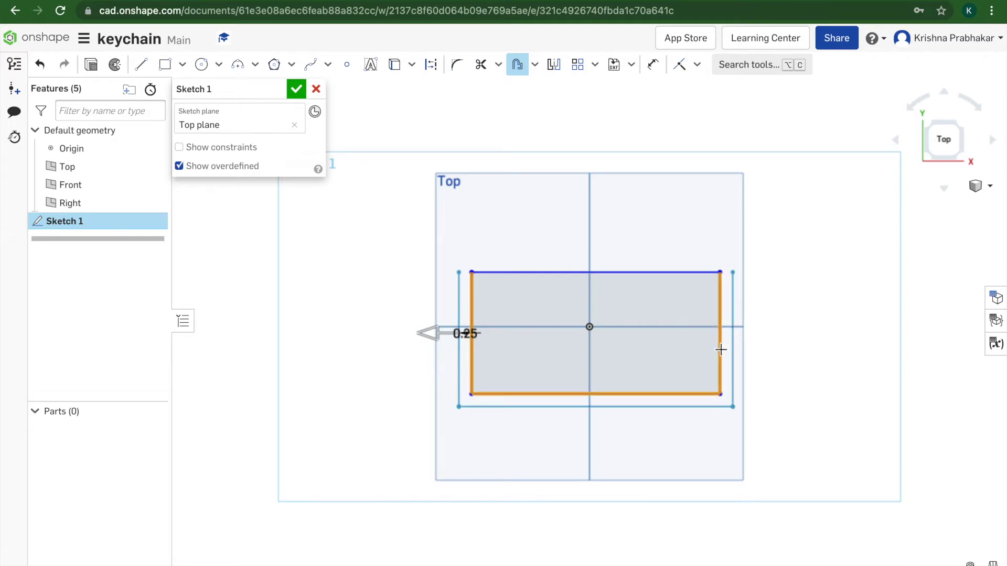
click(629, 273)
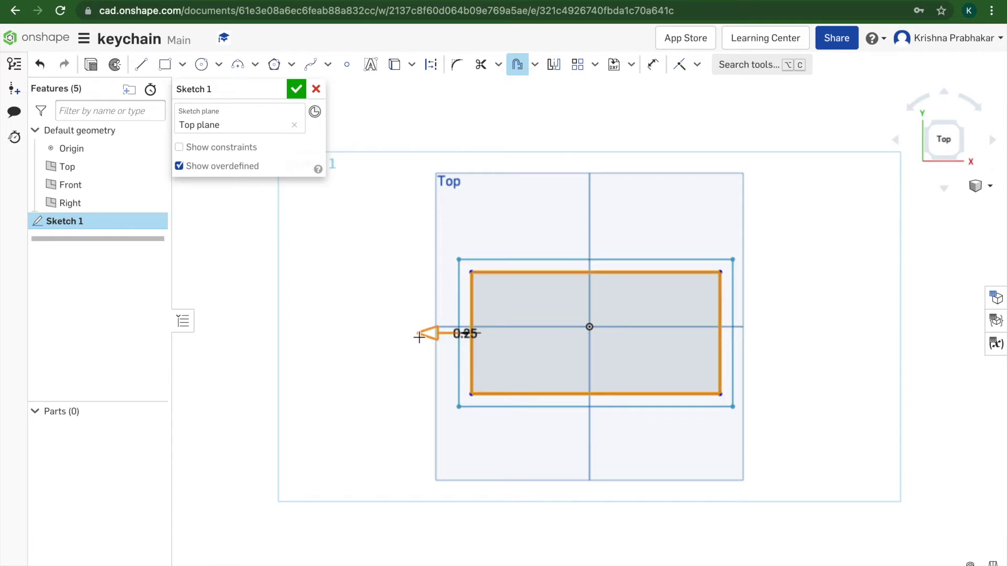
drag(416, 333, 411, 338)
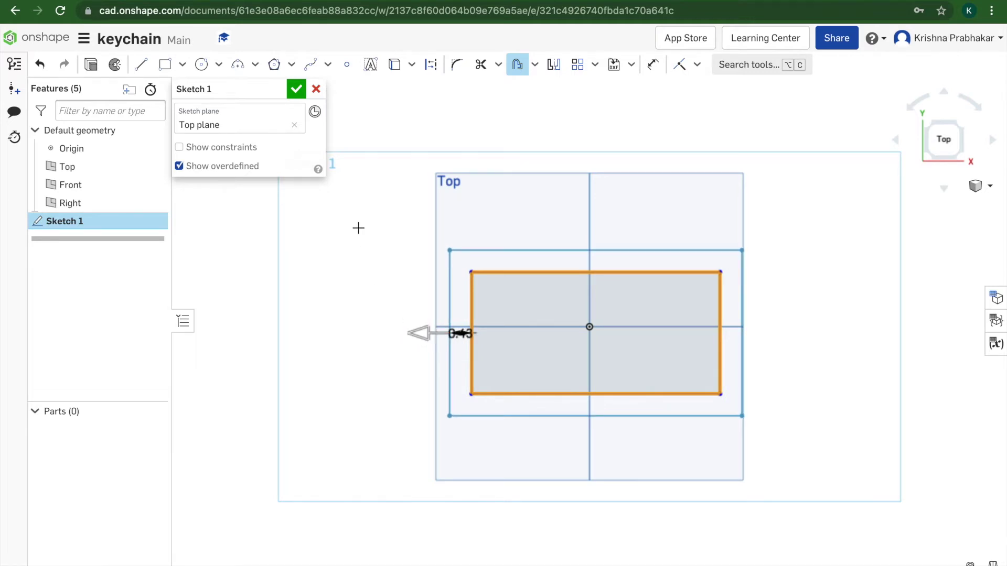
Scroll the tutorial back to steps 7–10 on offsetting the rectangle by half an inch
key(ctrl+Tab)
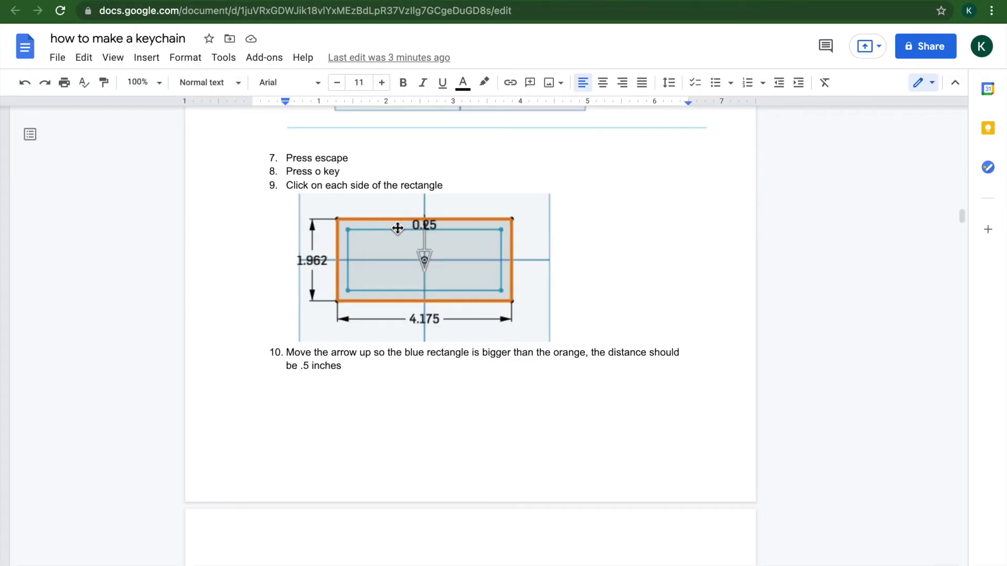
scroll(397, 227, down, 10)
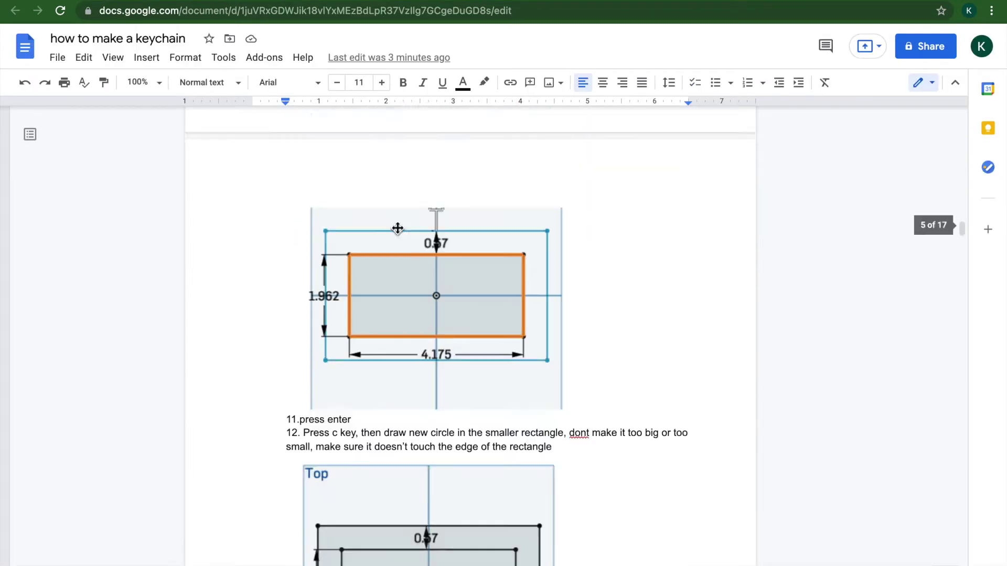
scroll(396, 227, up, 7)
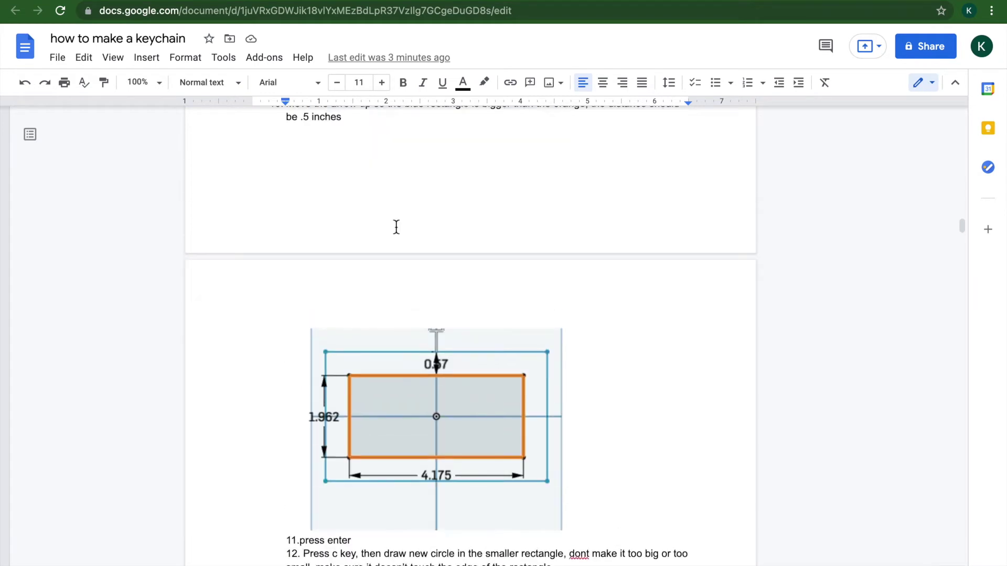
scroll(396, 227, up, 4)
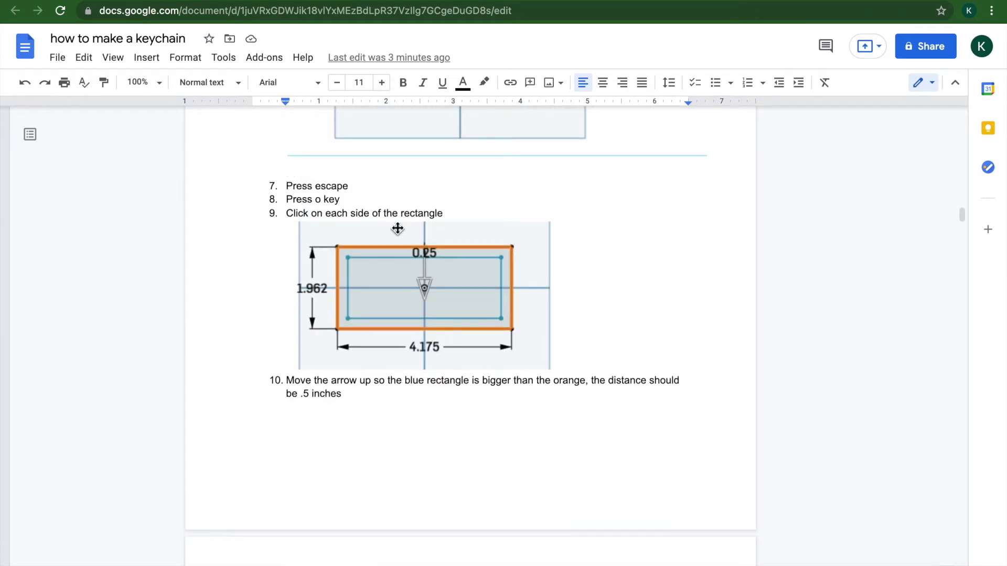
key(ctrl+Tab)
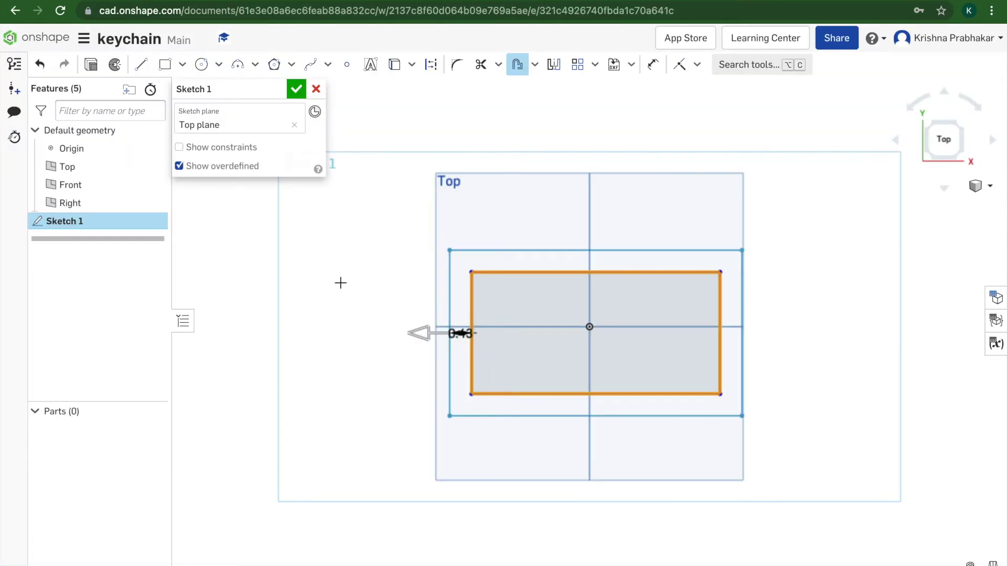
Set the outer rectangle's offset distance to 0.52 in
drag(410, 332, 418, 332)
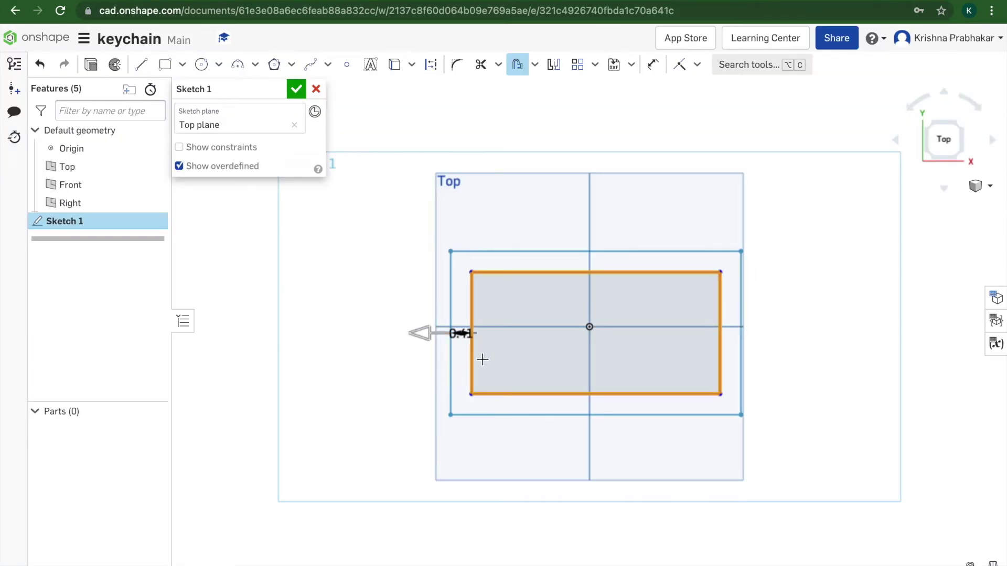
scroll(481, 357, up, 3)
scroll(481, 359, up, 4)
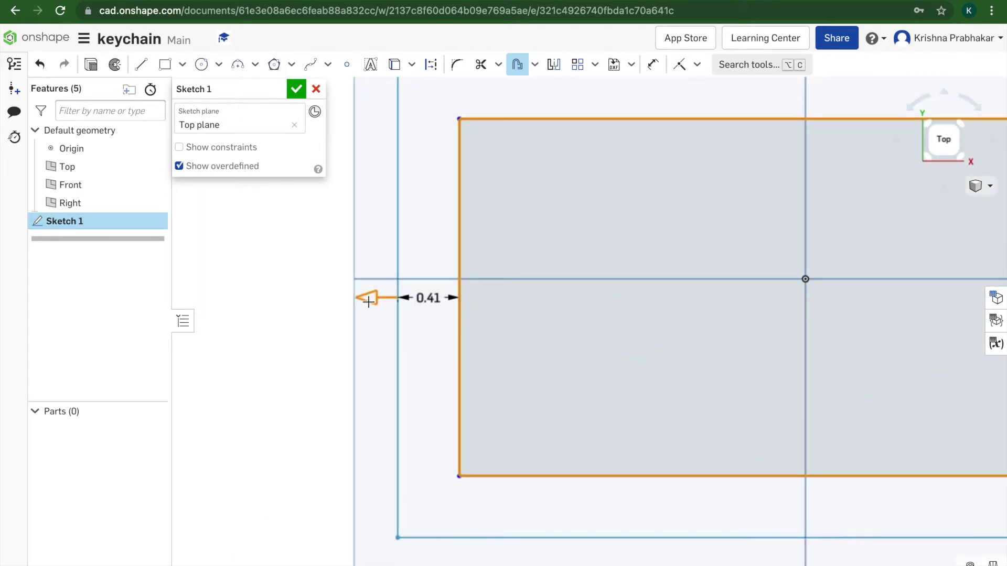
drag(368, 301, 353, 289)
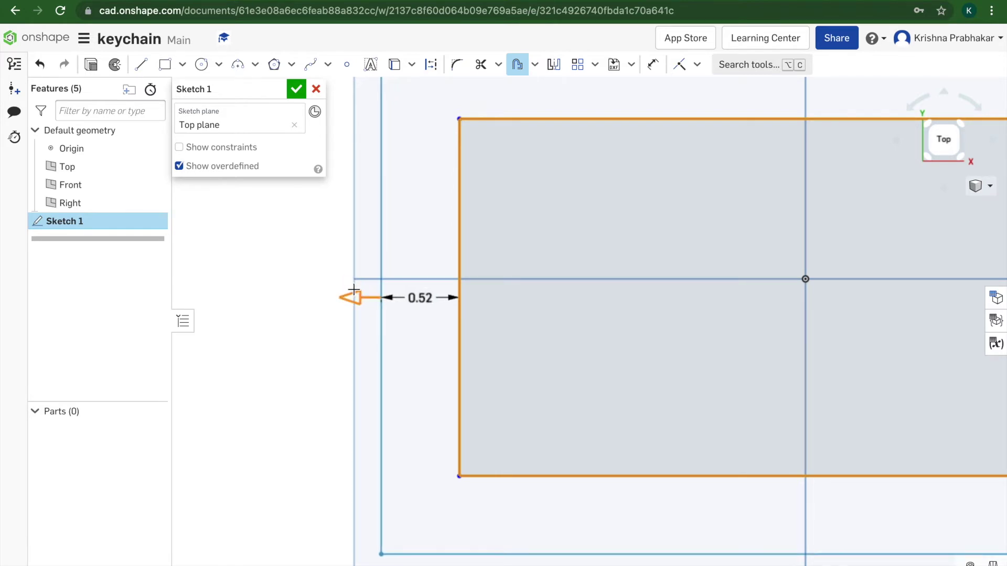
click(391, 268)
double_click(417, 293)
scroll(488, 292, down, 3)
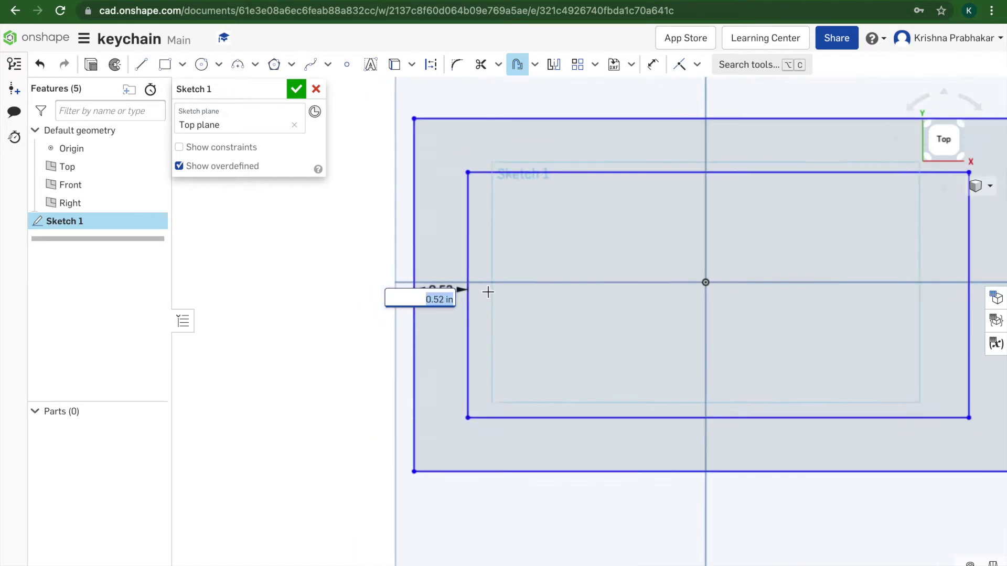
scroll(488, 292, down, 3)
key(Return)
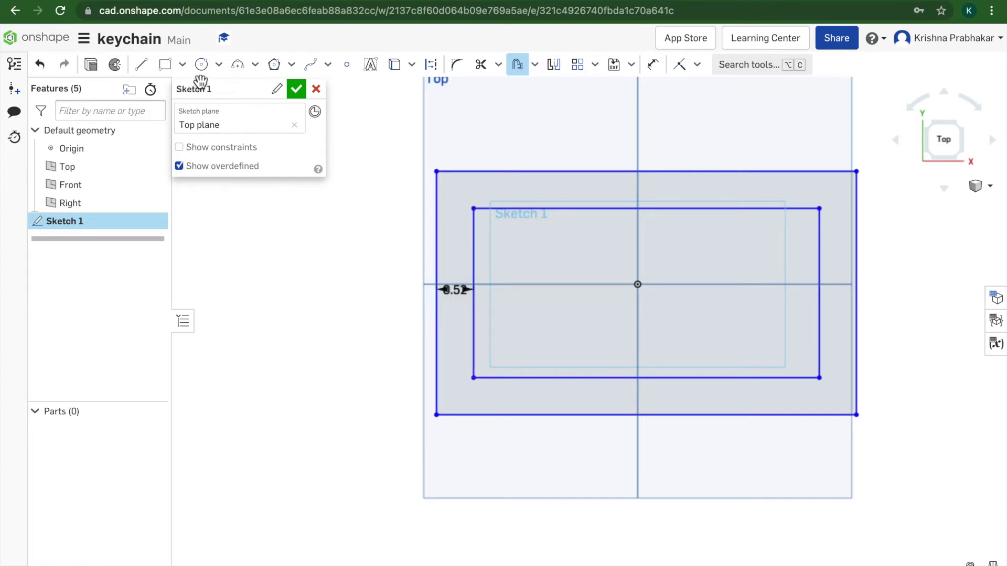
Read the tutorial's next step, then return to the Onshape sketch
key(ctrl+Tab)
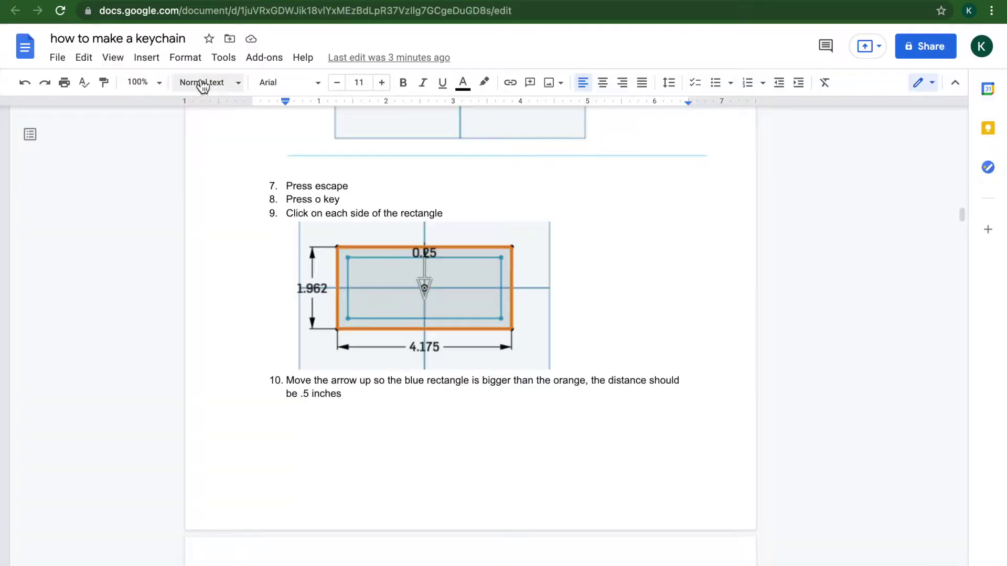
scroll(236, 267, down, 8)
scroll(237, 269, down, 2)
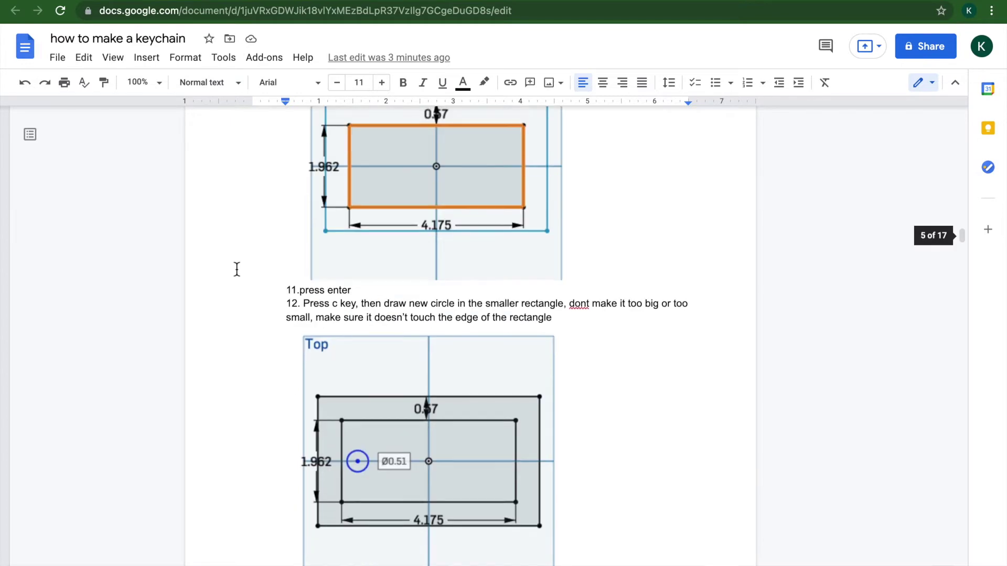
key(ctrl+Tab)
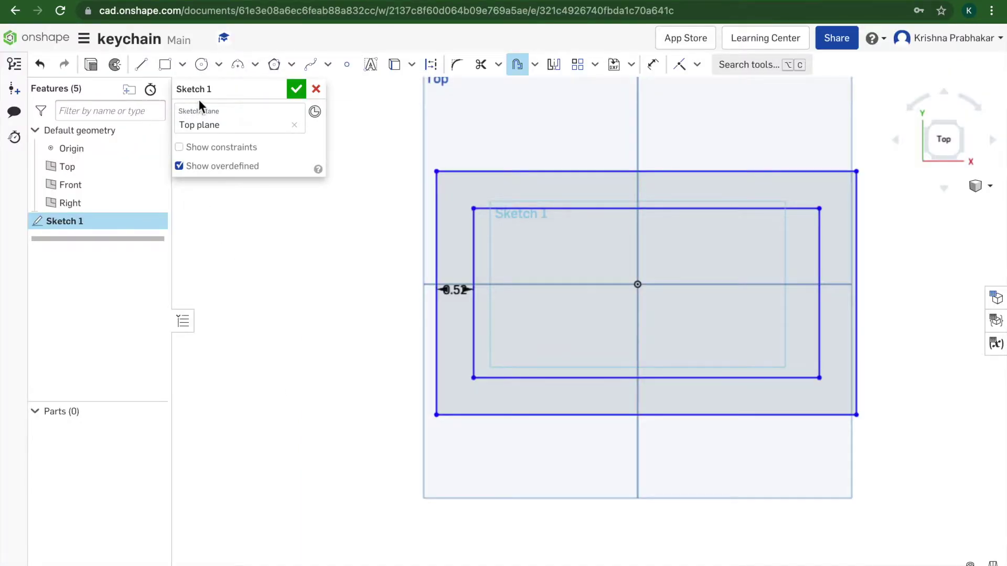
Draw a Ø0.654 circle inside the inner rectangle's left end for the keyring hole
click(202, 64)
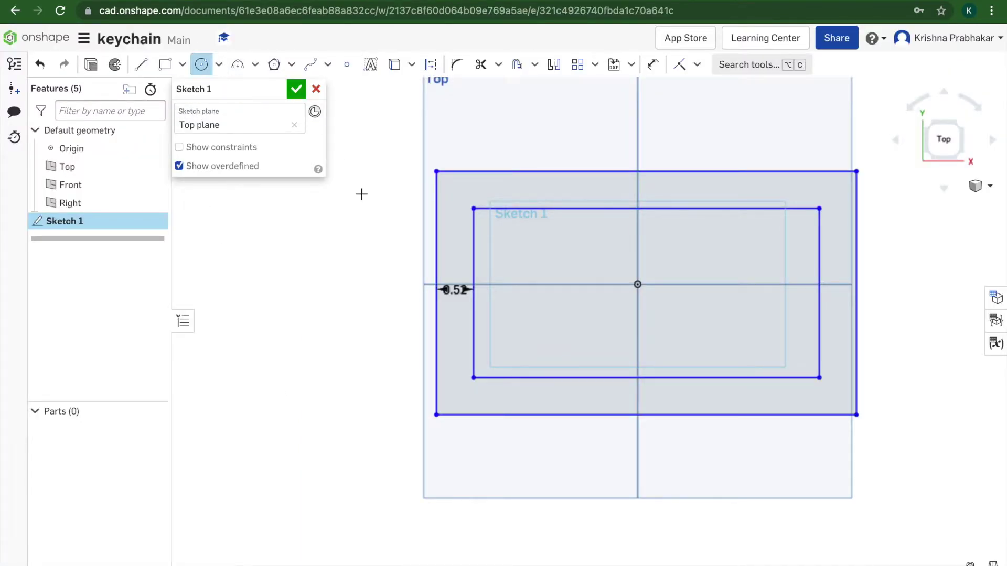
click(511, 293)
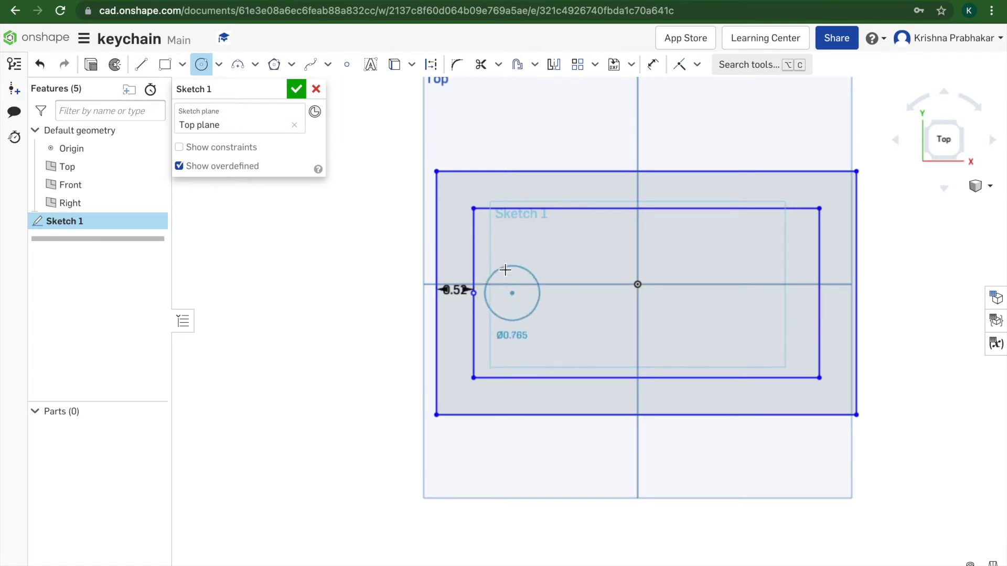
click(510, 273)
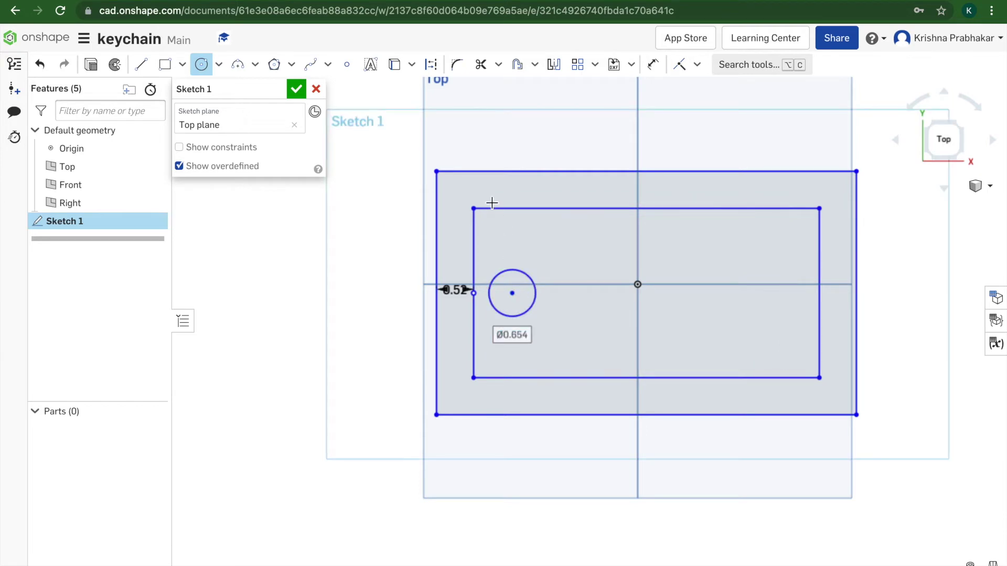
scroll(522, 324, up, 5)
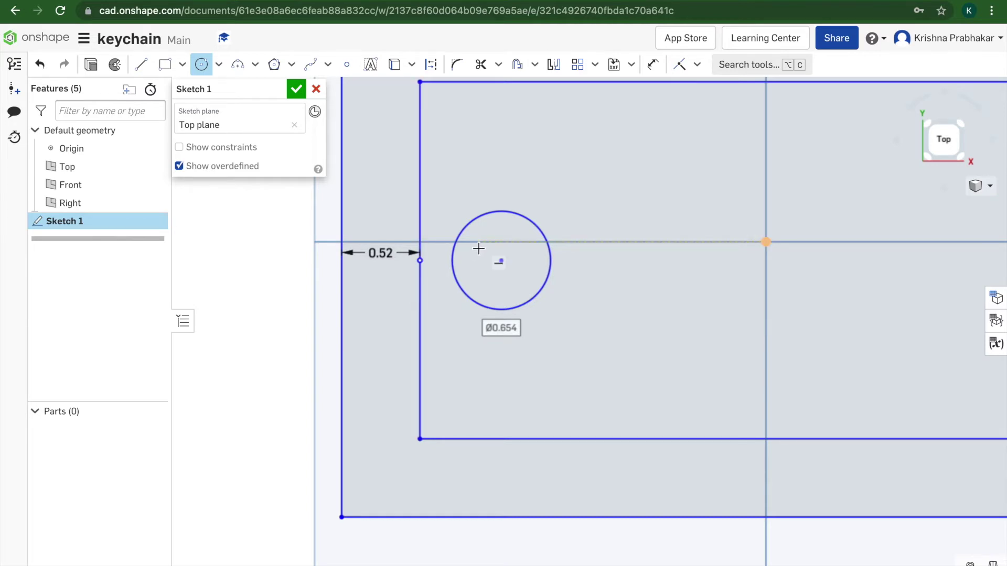
scroll(462, 266, down, 2)
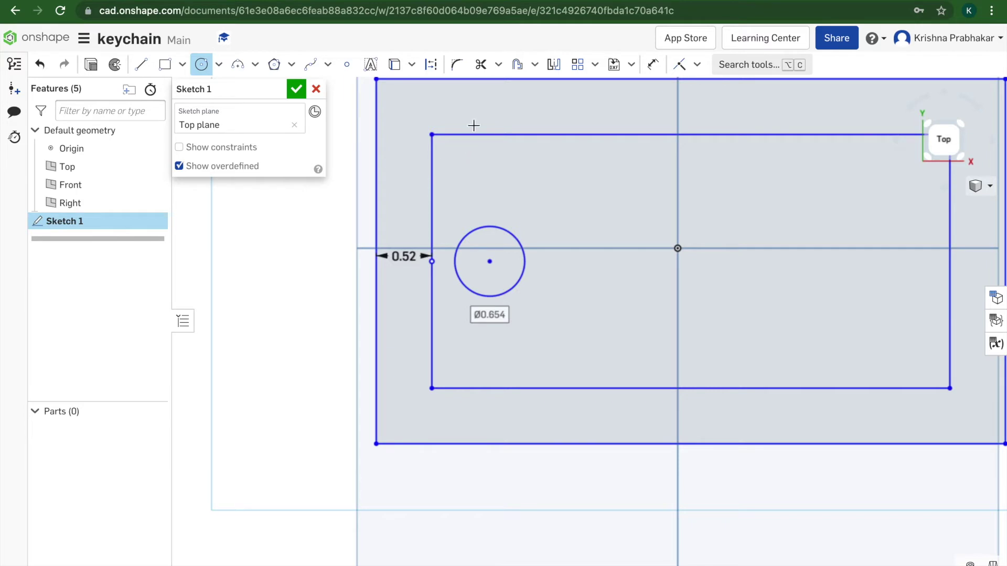
Add the sketch text 'Yoda' in a text box right of the hole circle
click(371, 73)
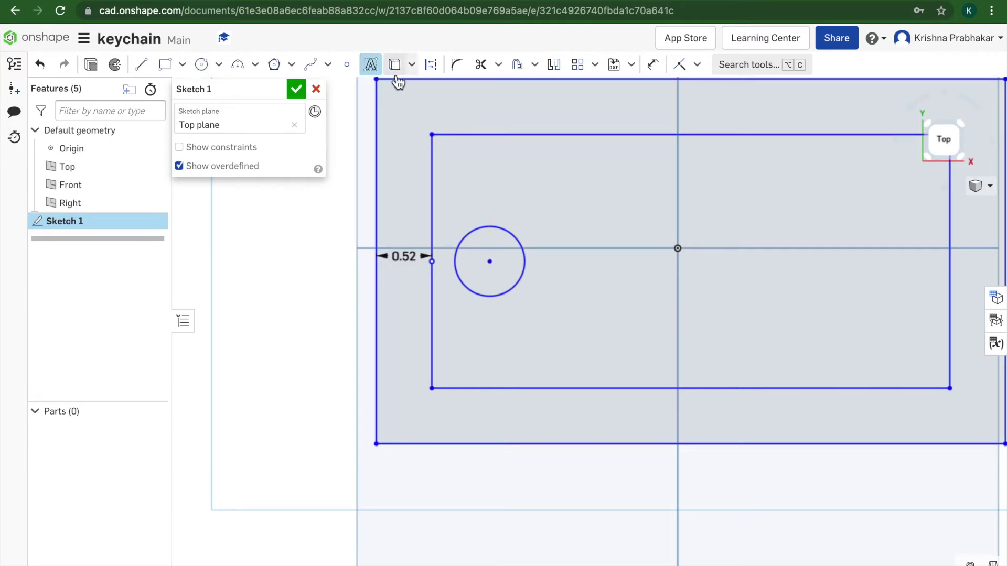
click(591, 241)
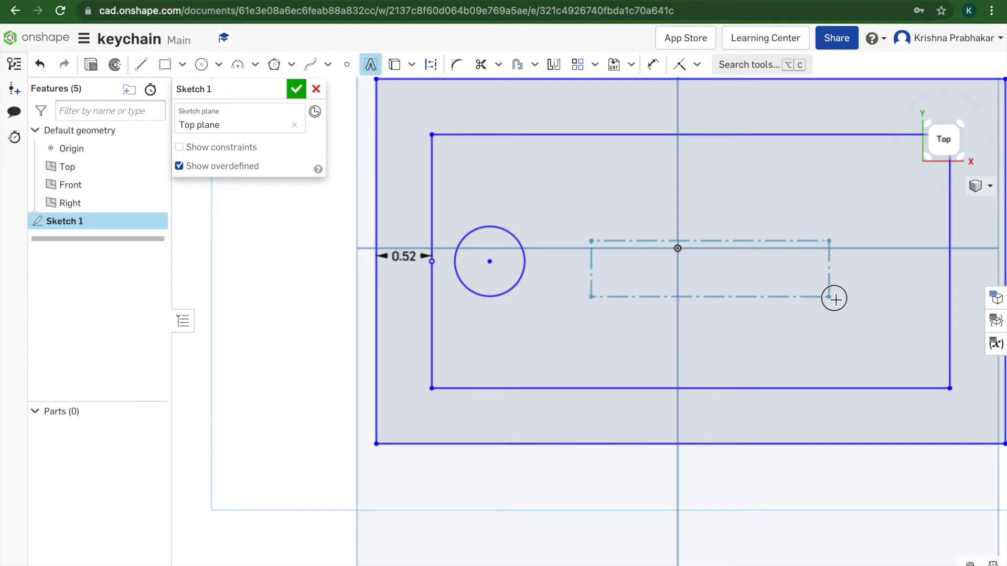
click(856, 298)
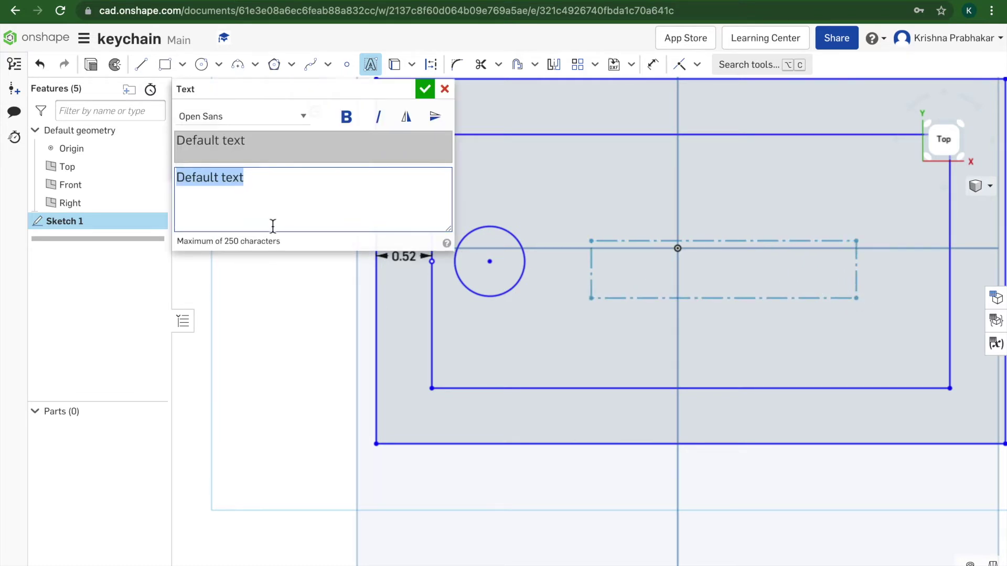
text(Yoda)
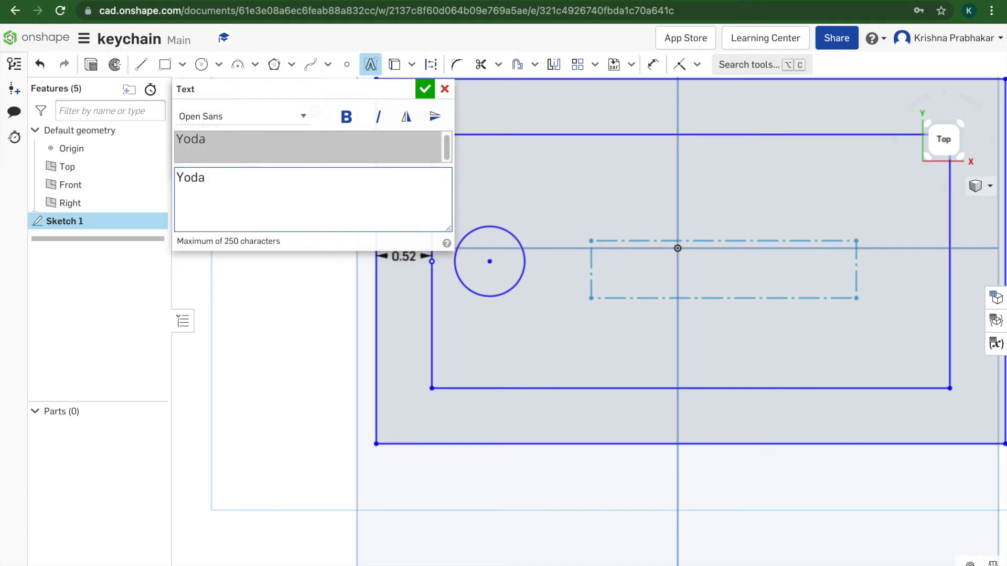
click(426, 89)
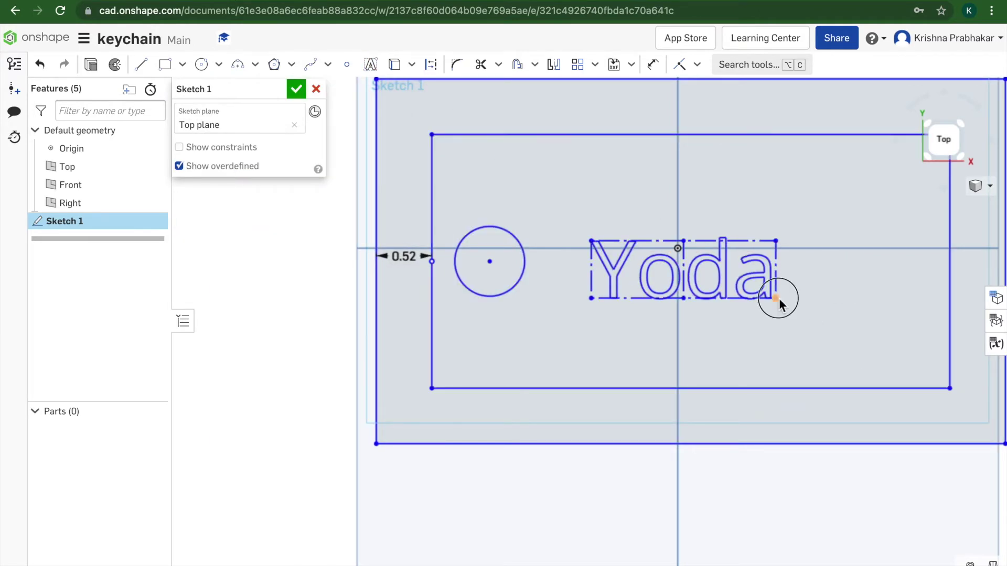
Resize and reposition the Yoda text box by dragging its corners
mouse_move(778, 299)
mouse_down()
mouse_move(803, 322)
mouse_move(817, 287)
mouse_up()
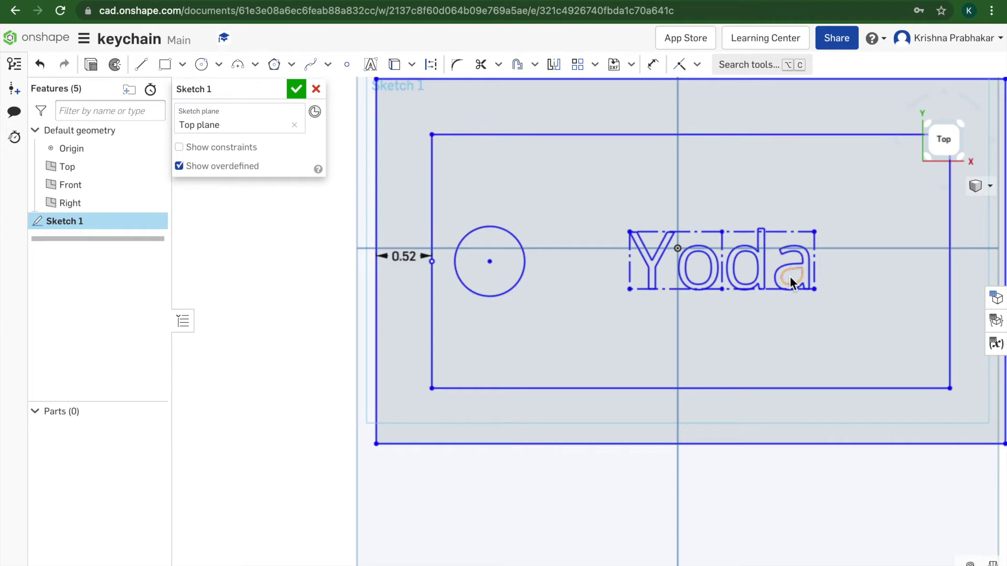
mouse_move(789, 276)
middle_down()
mouse_move(759, 278)
mouse_move(636, 366)
mouse_move(690, 334)
middle_up()
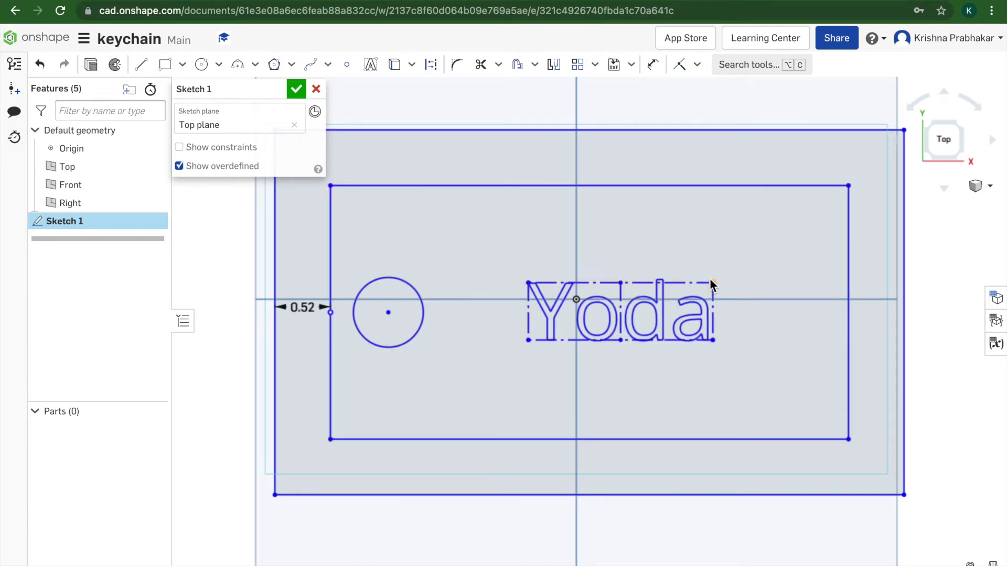
mouse_move(712, 281)
mouse_down()
mouse_move(722, 270)
mouse_move(696, 282)
mouse_up()
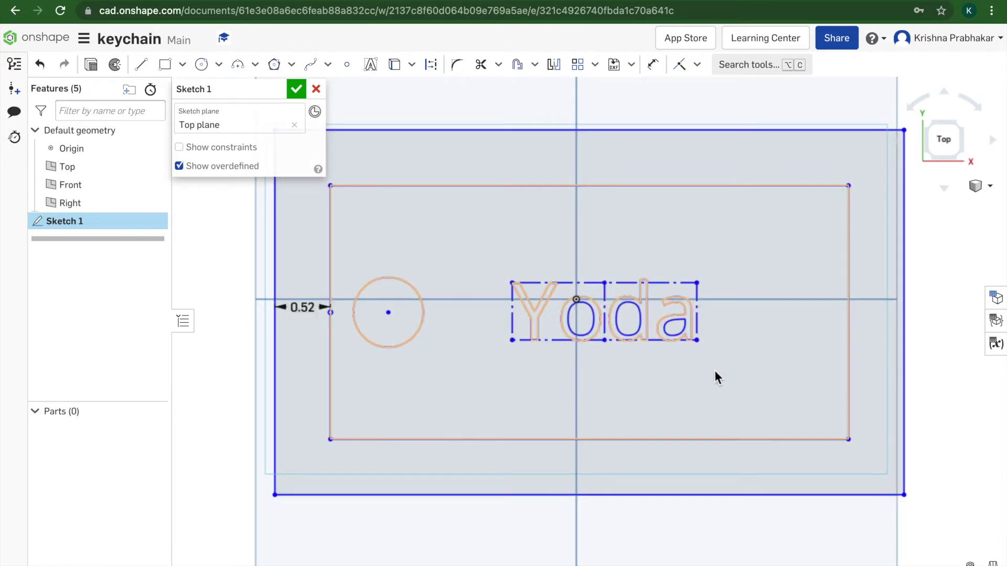
click(729, 330)
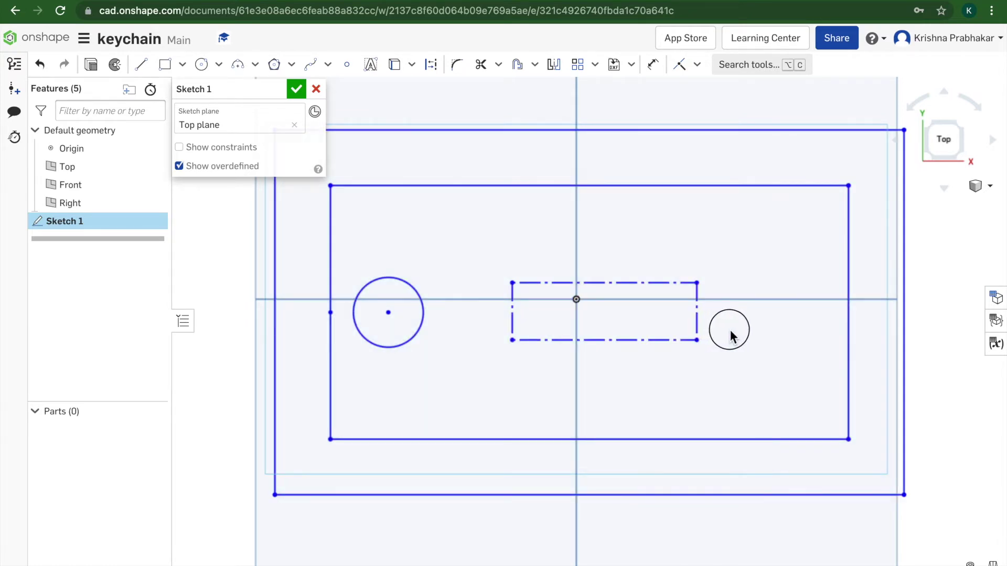
mouse_move(697, 339)
mouse_down()
mouse_move(748, 338)
mouse_move(712, 331)
mouse_move(716, 315)
mouse_move(752, 316)
mouse_move(697, 317)
mouse_up()
mouse_move(697, 277)
mouse_down()
mouse_move(693, 261)
mouse_move(696, 269)
mouse_up()
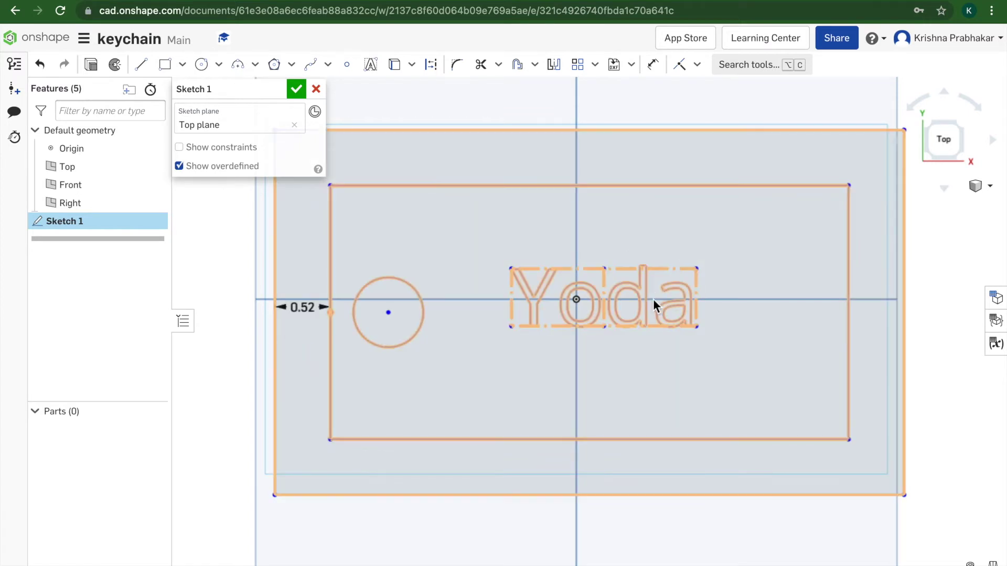
Undo the text changes back to before the Yoda text existed
key(ctrl+z)
key(ctrl+z)
key(ctrl+z)
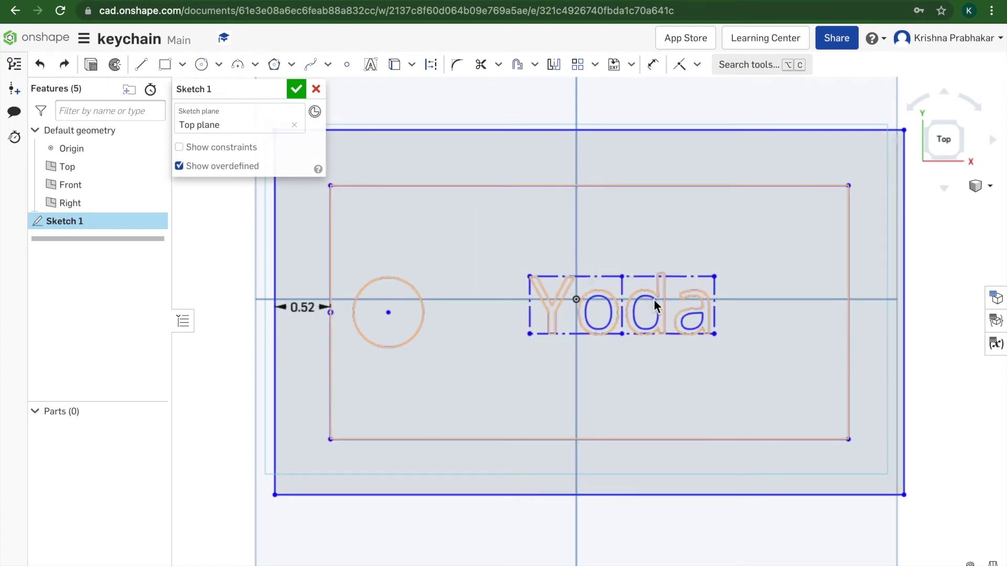
key(ctrl+z)
key(ctrl+z)
key(ctrl+z)
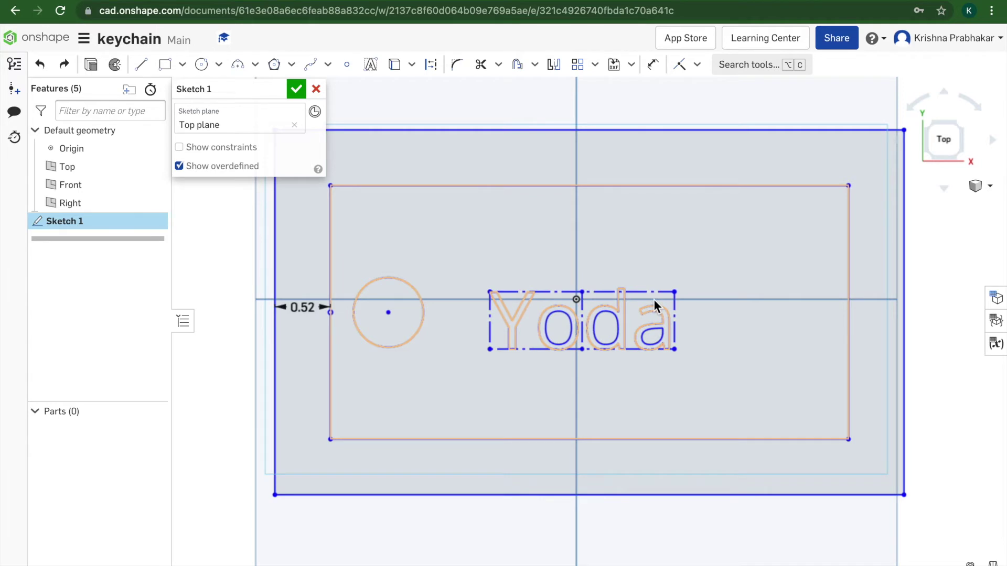
click(378, 72)
Draw a text box in the inner rectangle containing 'Yoda' and commit it
drag(468, 195, 777, 405)
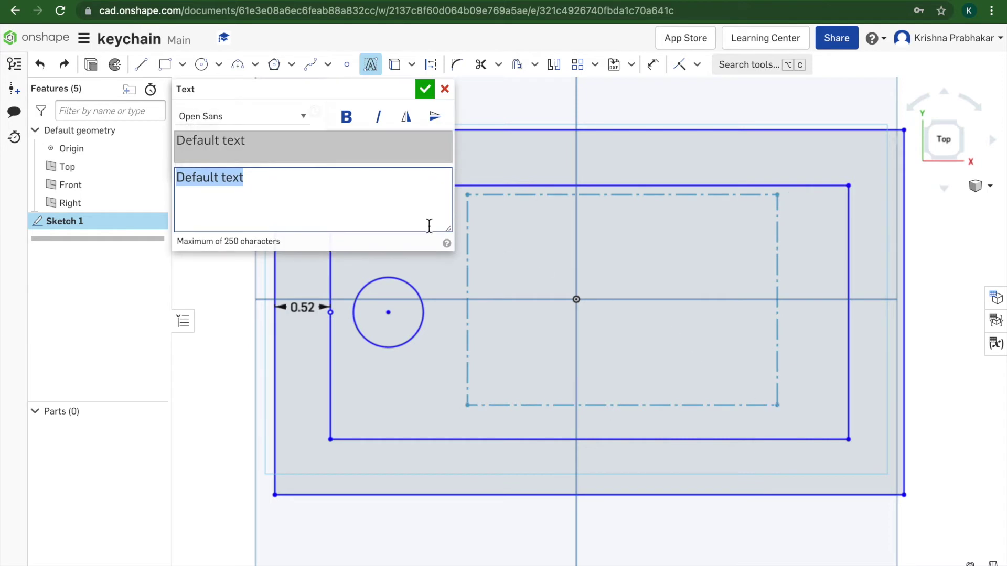
text(Y)
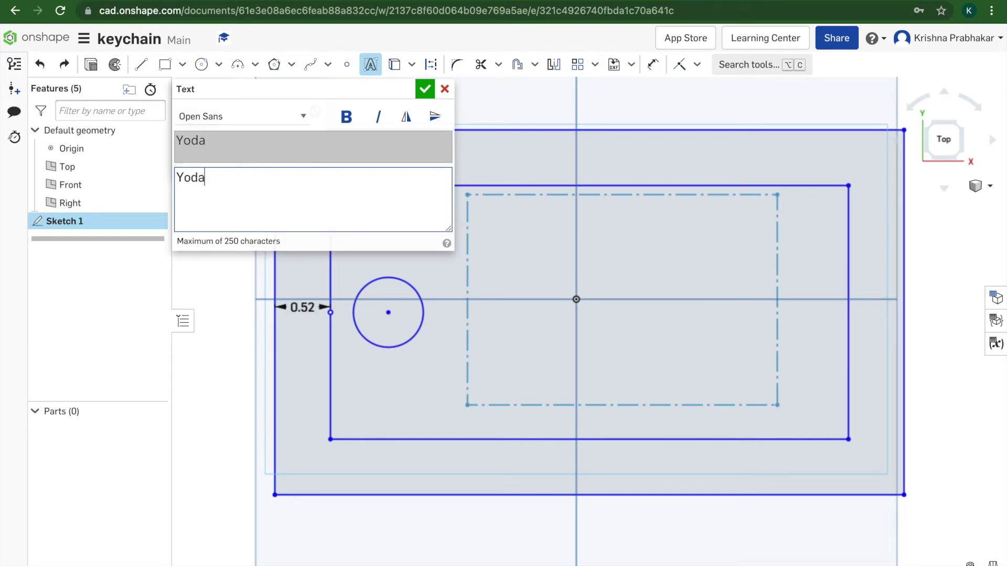
text(oda)
key(Return)
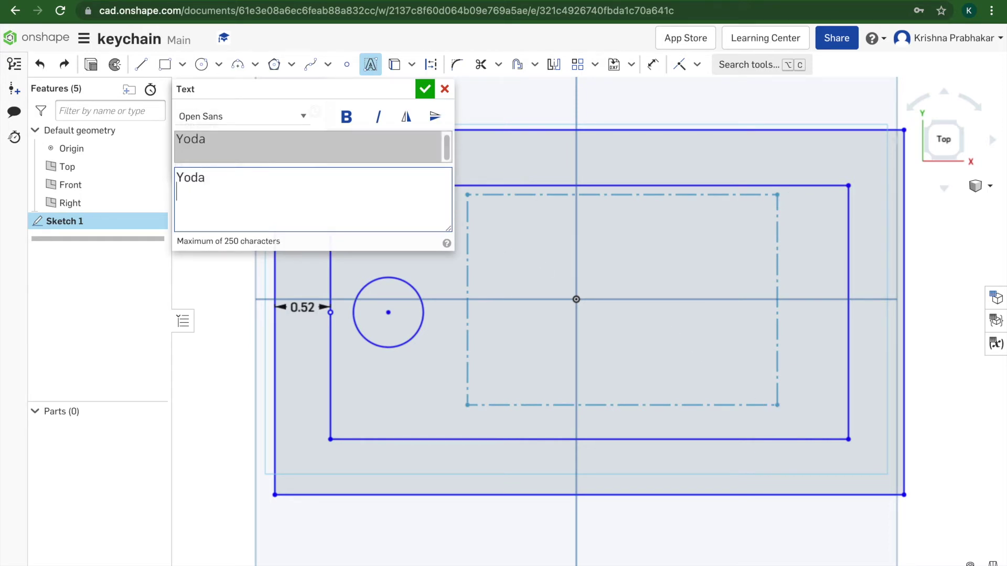
click(425, 89)
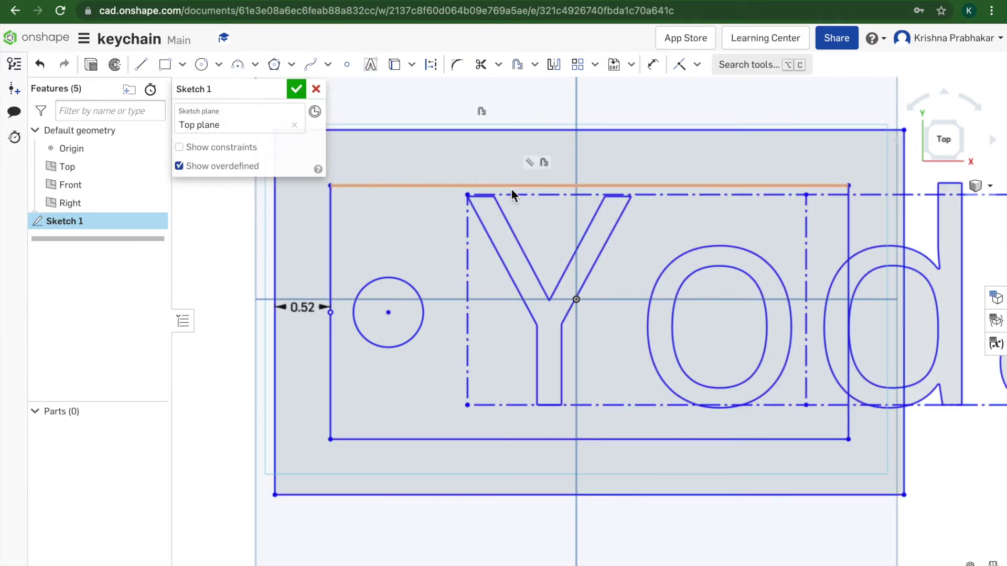
Try moving the Yoda text, then undo both the move and the text placement
scroll(511, 188, down, 5)
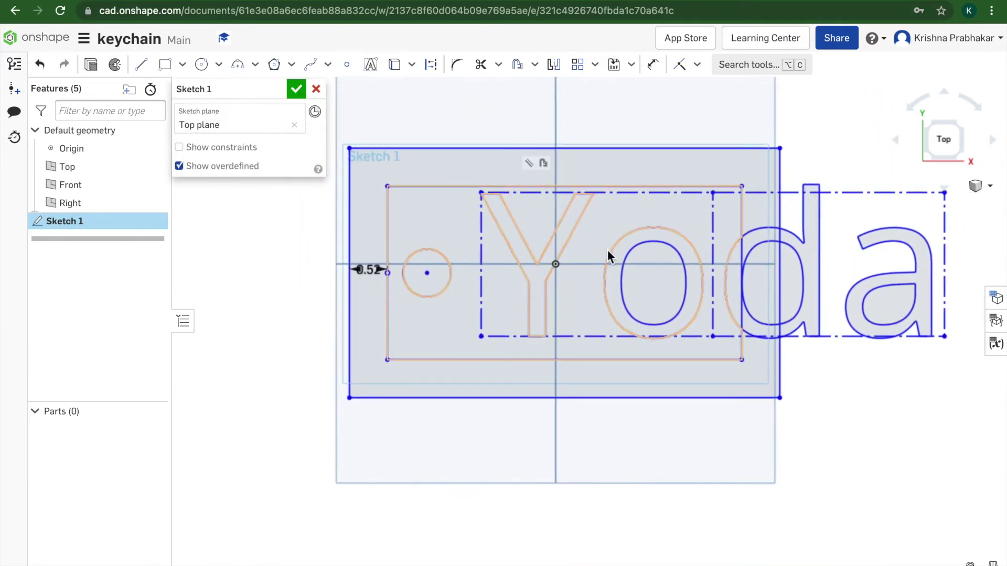
mouse_move(946, 336)
mouse_down()
mouse_move(884, 308)
mouse_move(788, 309)
mouse_move(798, 338)
mouse_move(799, 206)
mouse_move(789, 217)
mouse_move(814, 211)
mouse_up()
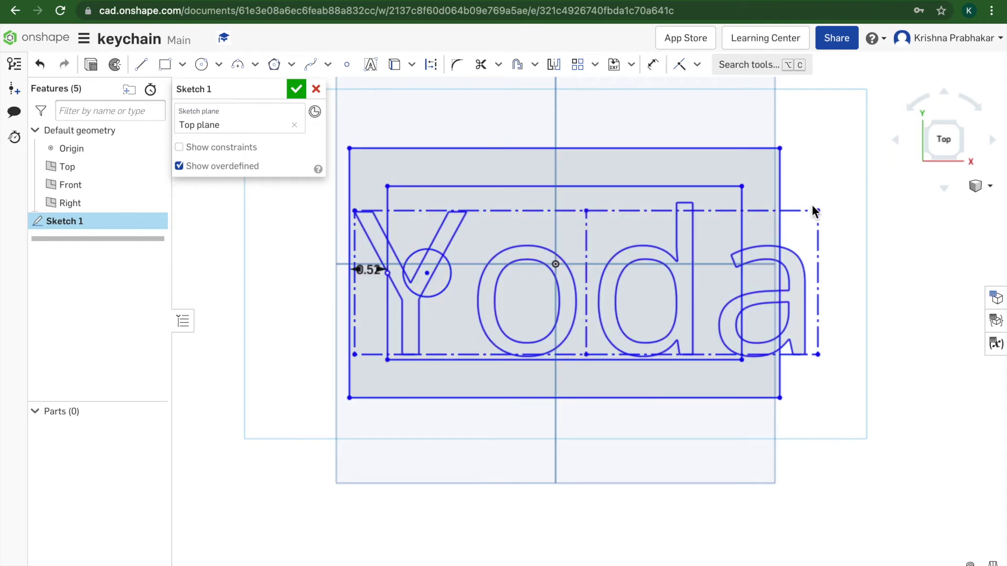
key(ctrl+z)
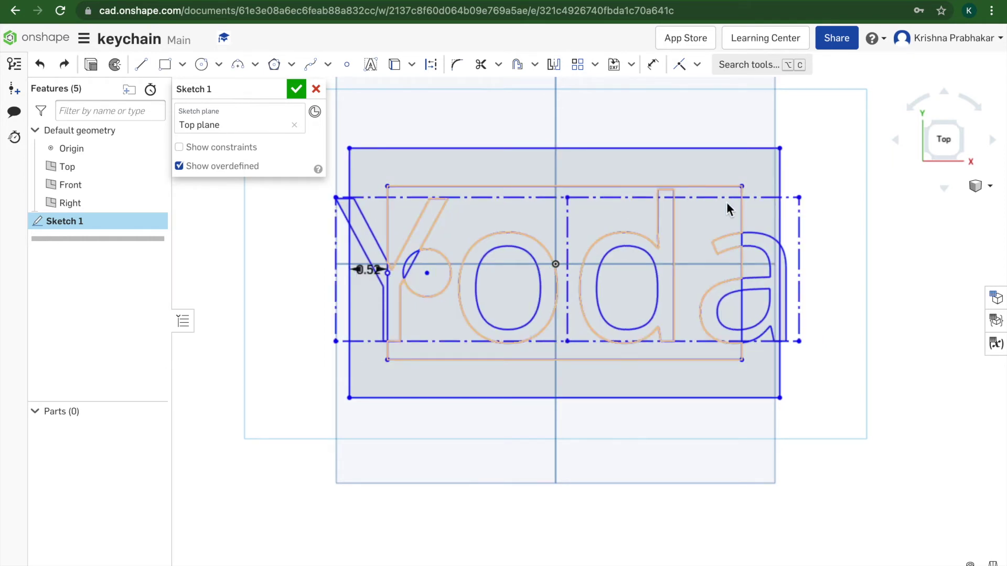
key(ctrl+z)
key(ctrl+z)
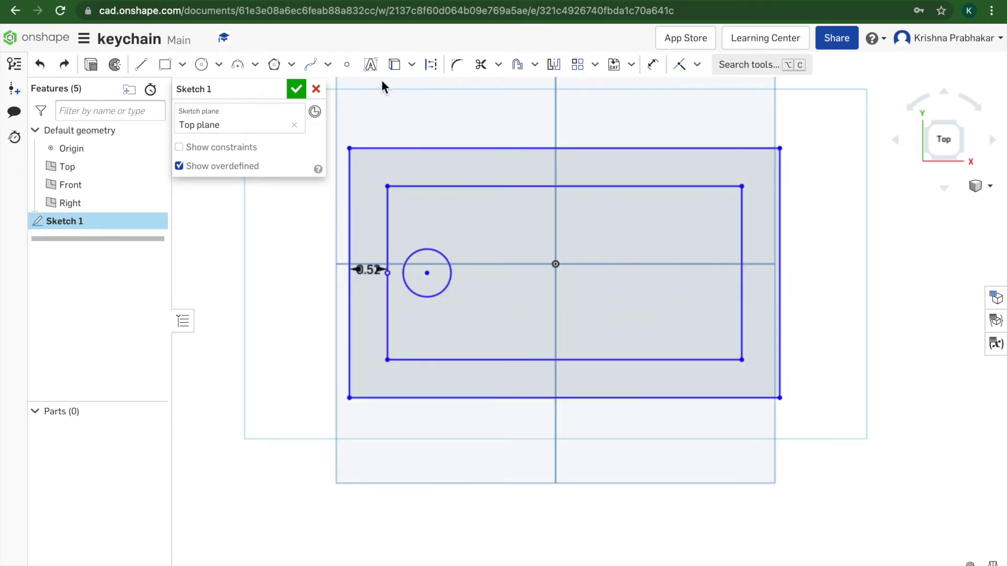
click(370, 65)
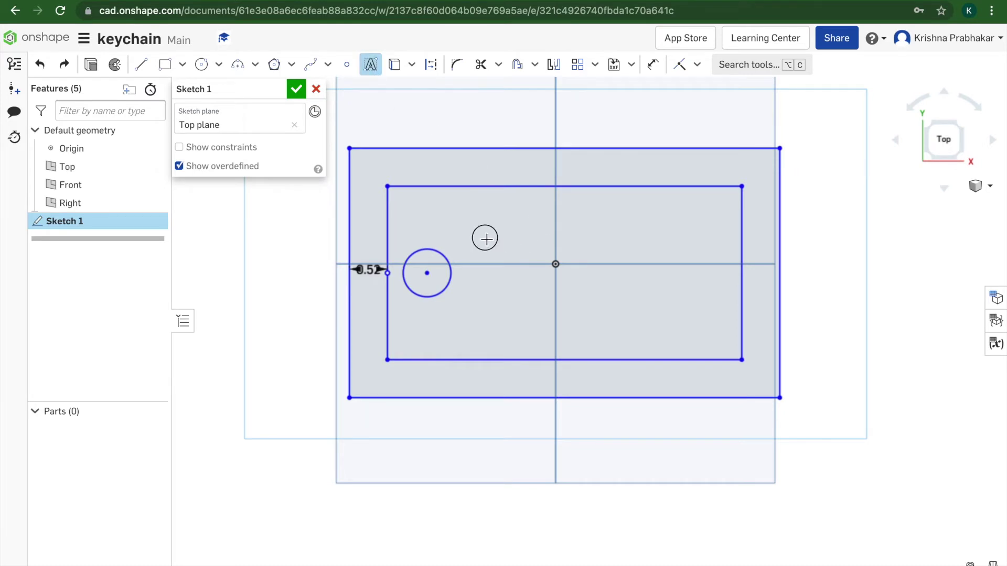
Place the Yoda text box inside the inner rectangle and narrow it from the right
mouse_move(485, 239)
mouse_down()
mouse_move(688, 300)
mouse_move(716, 321)
mouse_up()
text(Yoda)
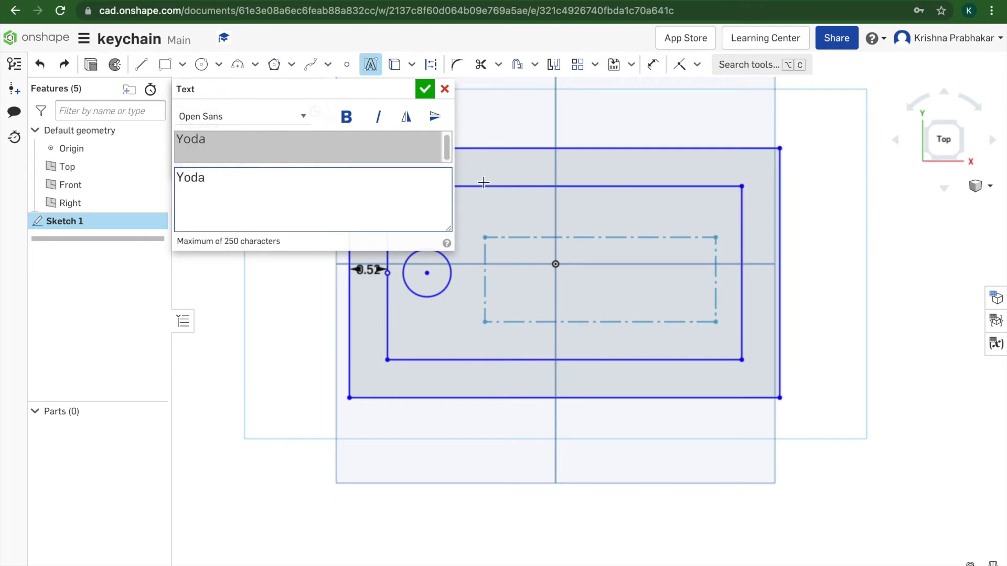
click(424, 90)
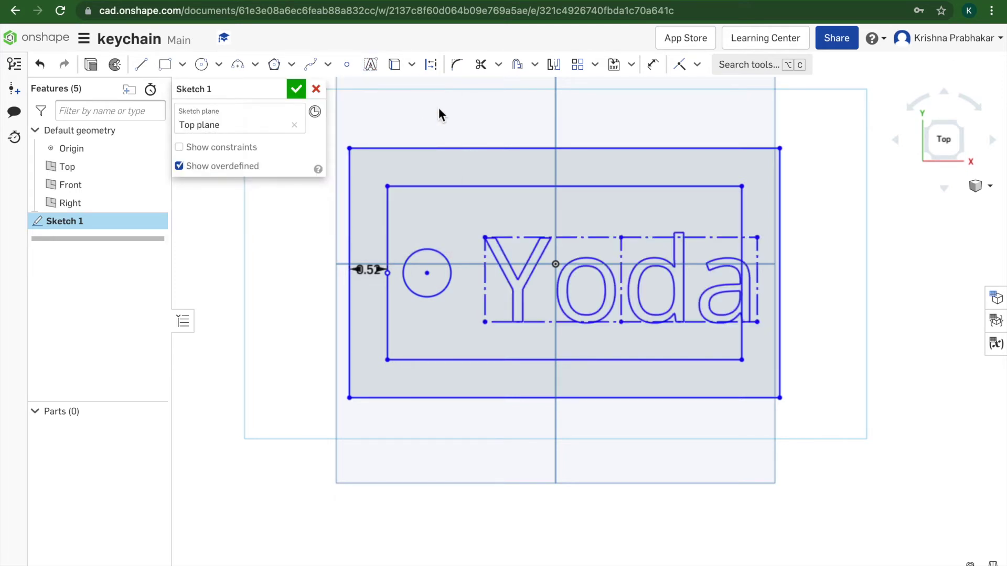
double_click(668, 149)
double_click(741, 294)
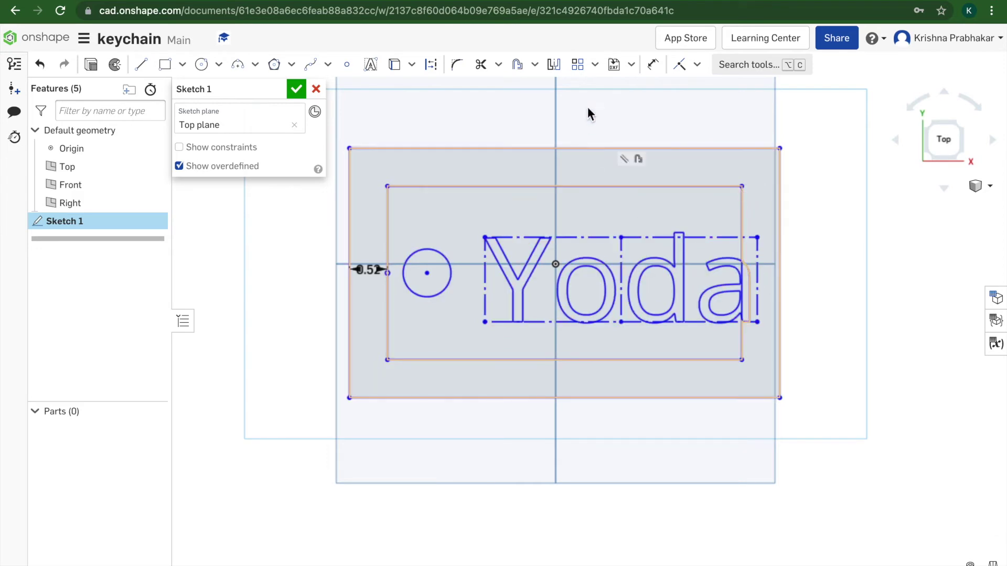
click(653, 64)
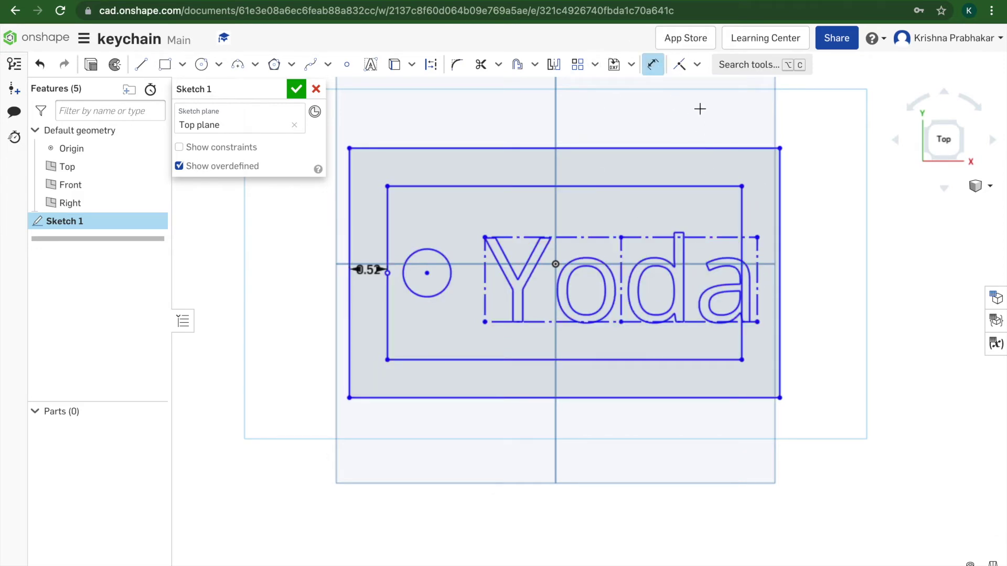
click(653, 65)
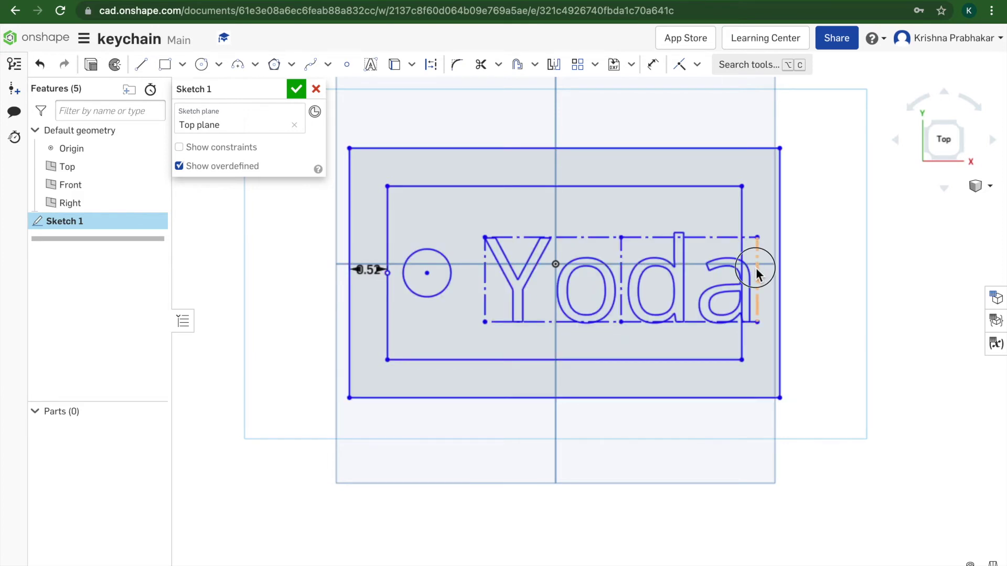
mouse_move(756, 267)
mouse_down()
mouse_move(726, 269)
mouse_move(728, 259)
mouse_up()
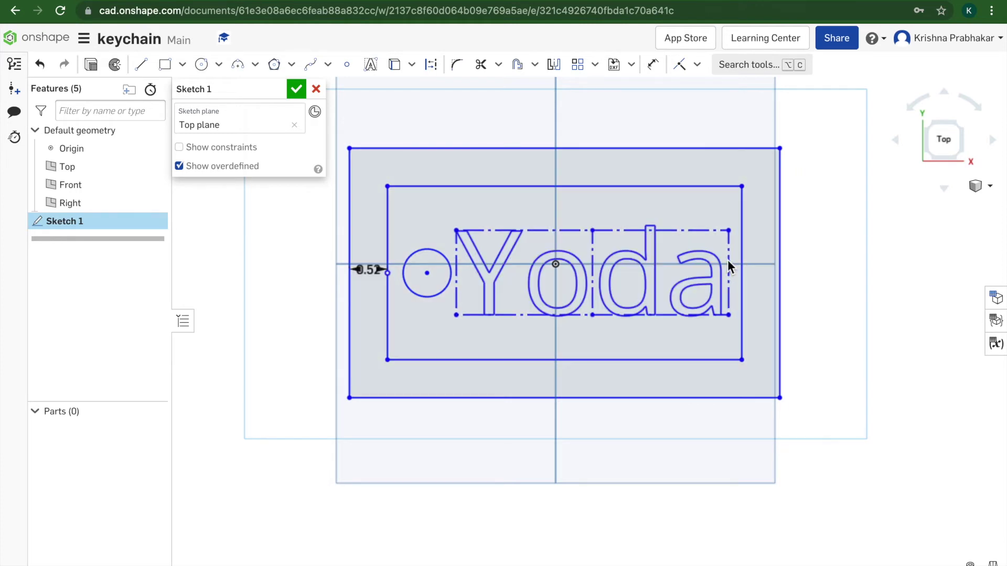
Dimension the text box 0.18 from the inner rectangle's right edge, stretch it upward, close Sketch 1
click(655, 65)
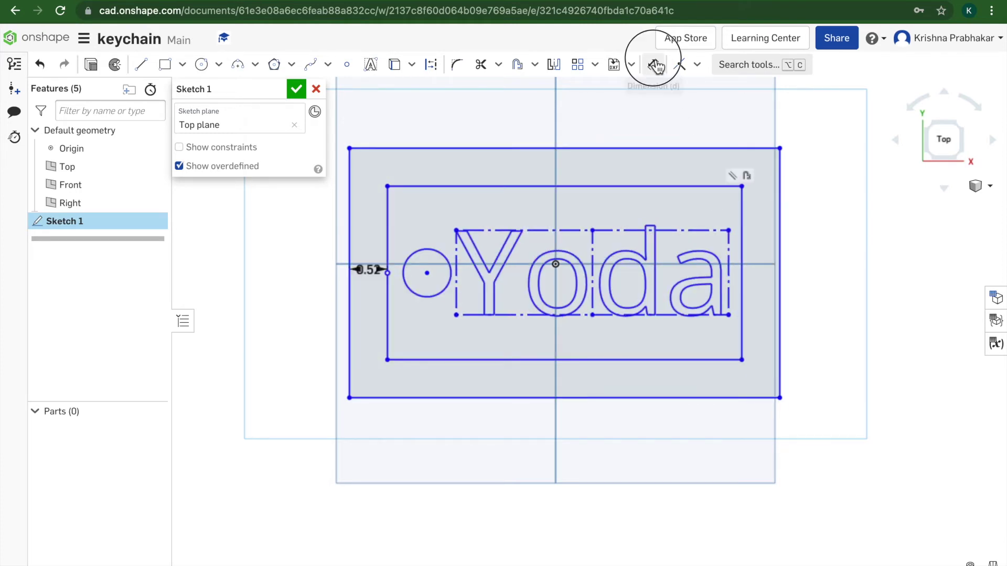
click(732, 258)
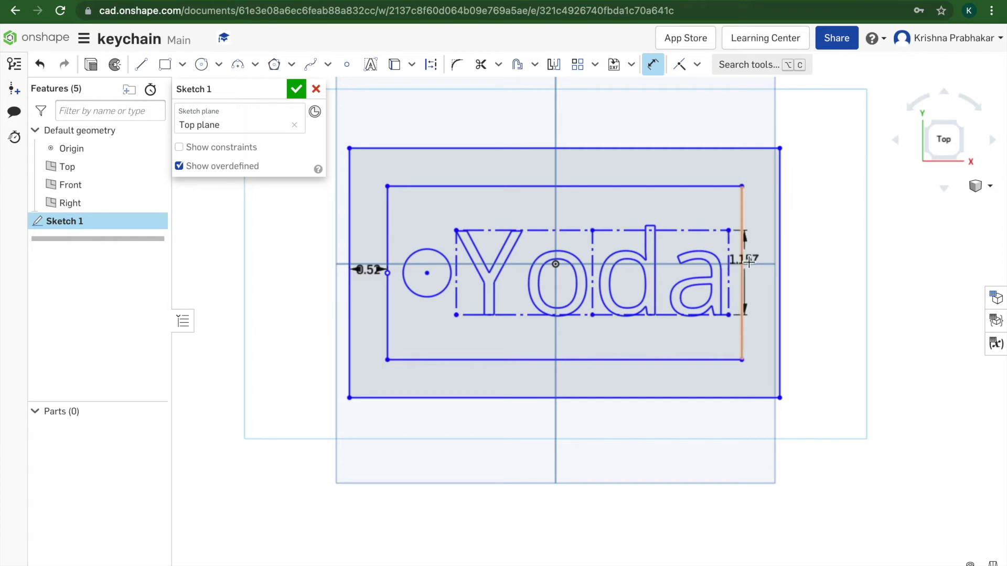
click(741, 262)
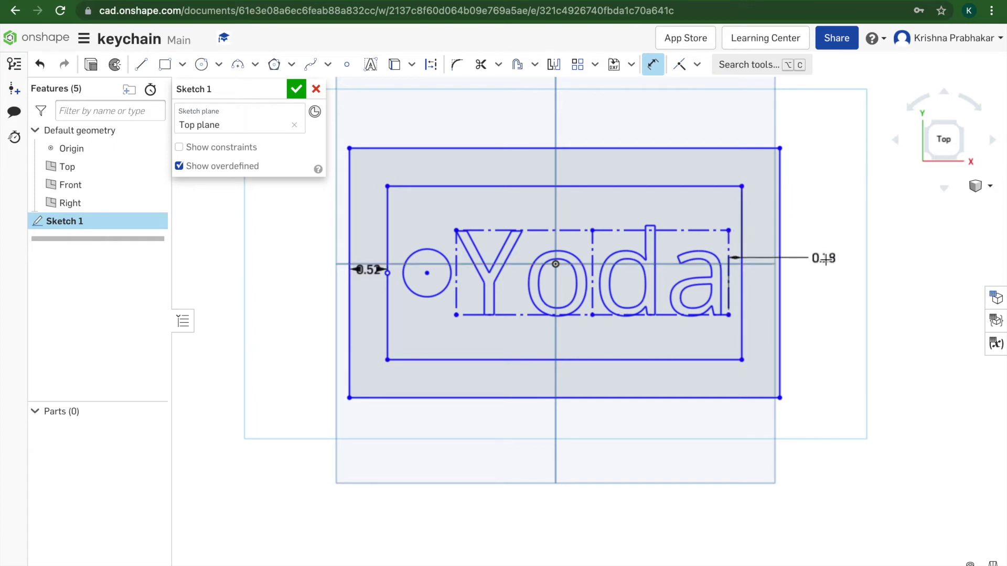
click(821, 258)
key(Return)
click(650, 68)
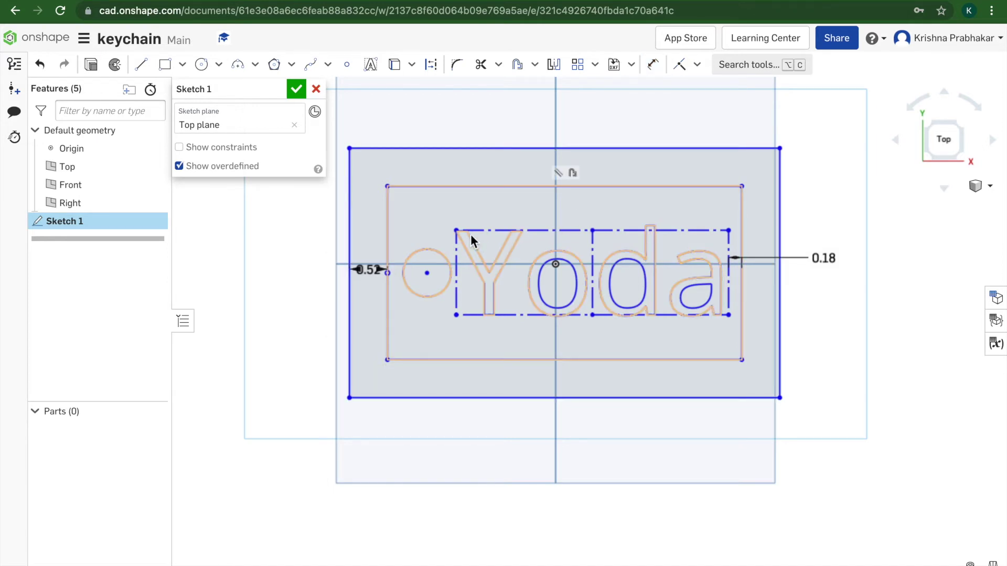
mouse_move(454, 231)
mouse_down()
mouse_move(452, 208)
mouse_move(458, 247)
mouse_move(479, 269)
mouse_move(455, 240)
mouse_move(456, 266)
mouse_move(452, 233)
mouse_move(458, 266)
mouse_up()
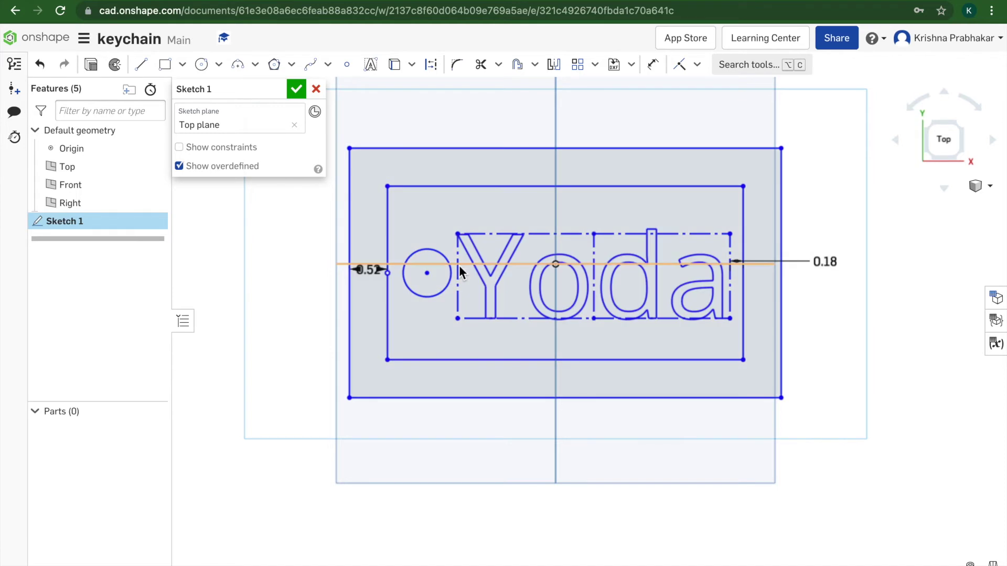
click(300, 92)
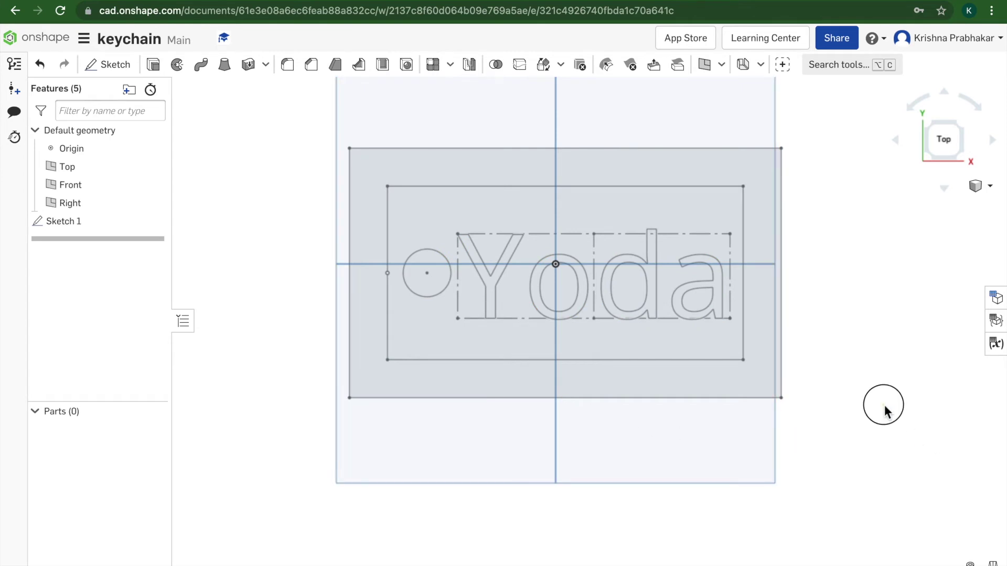
Select the area around the letters plus the insides of the d and o, and extrude
click(710, 341)
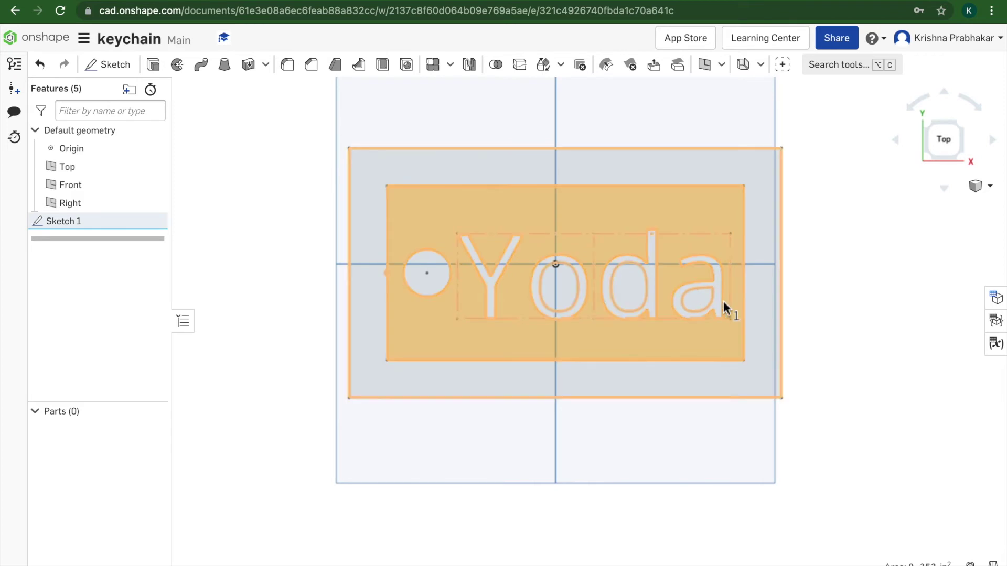
scroll(723, 301, up, 1)
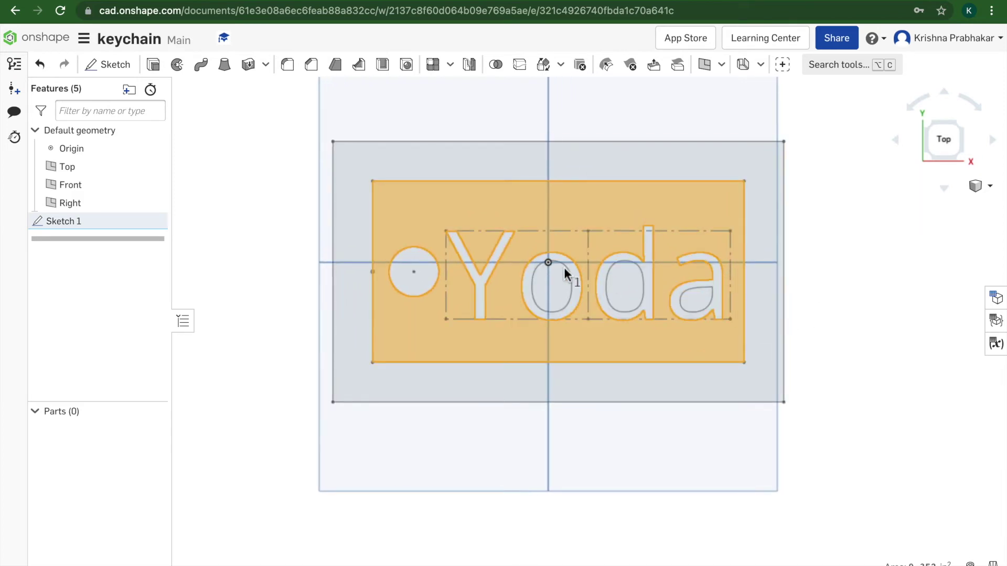
click(850, 308)
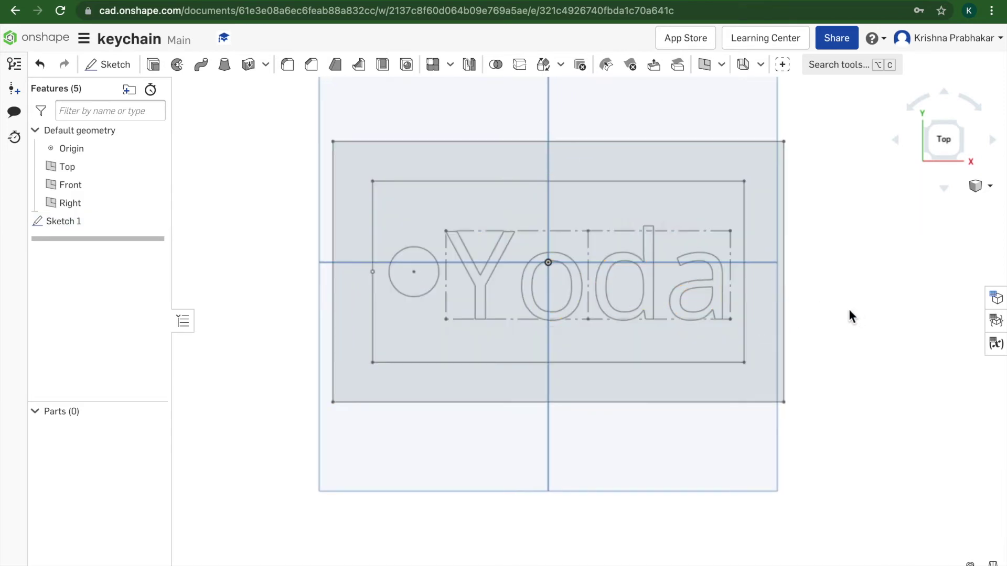
click(623, 294)
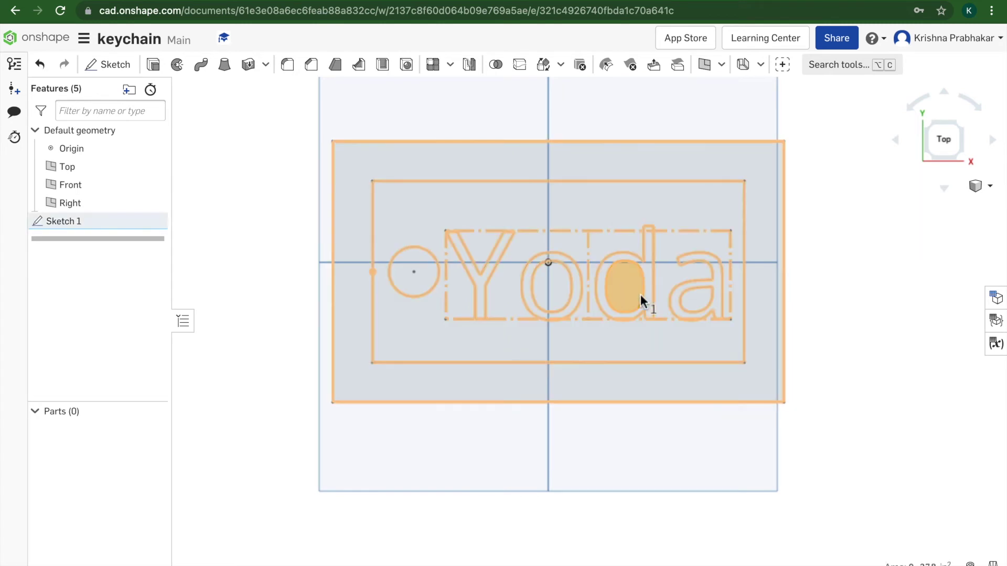
click(558, 292)
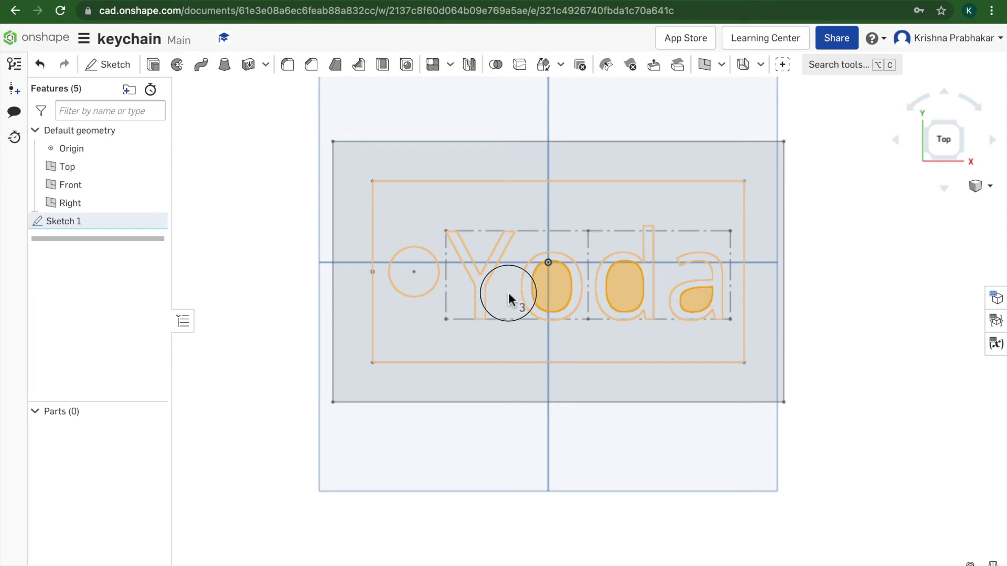
click(509, 295)
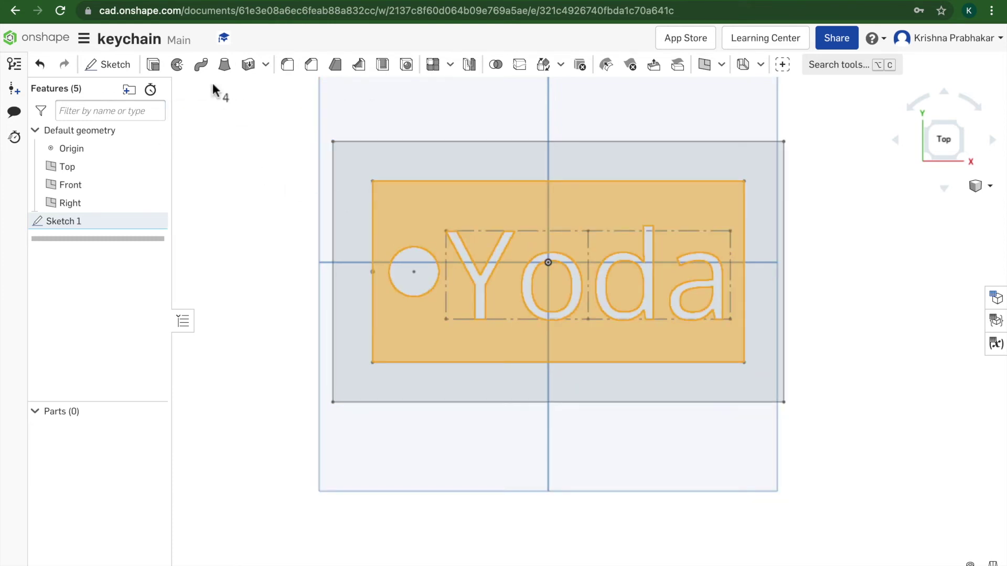
click(151, 71)
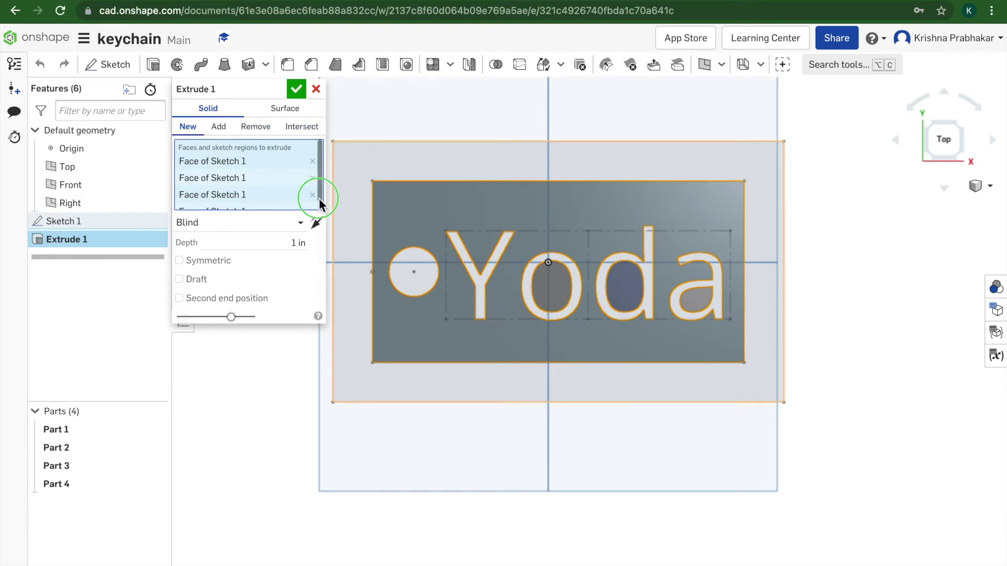
Reduce the extrusion depth to 0.53 in and accept Extrude 1
mouse_move(315, 198)
right_down()
mouse_move(312, 218)
mouse_move(312, 202)
right_up()
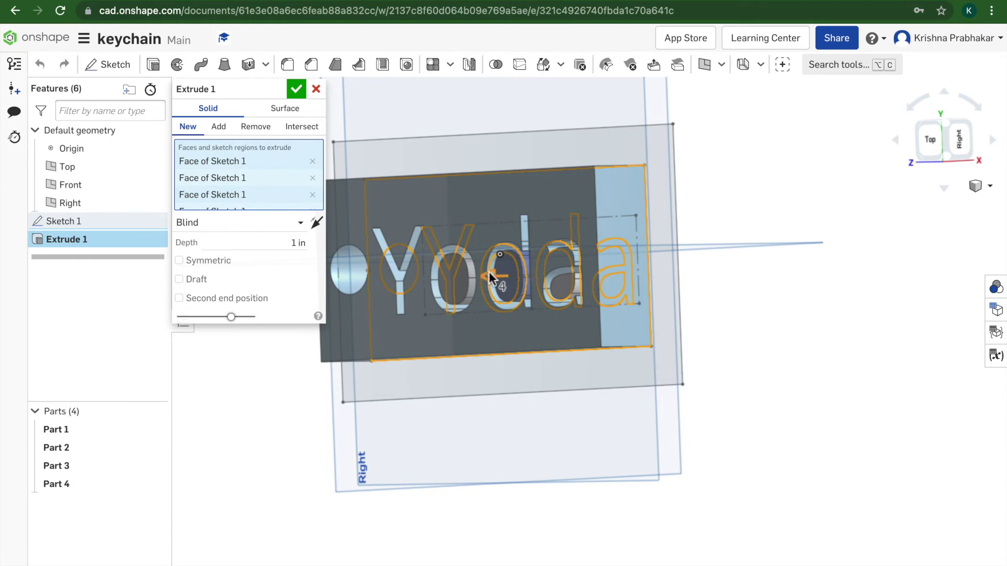
drag(489, 271, 514, 284)
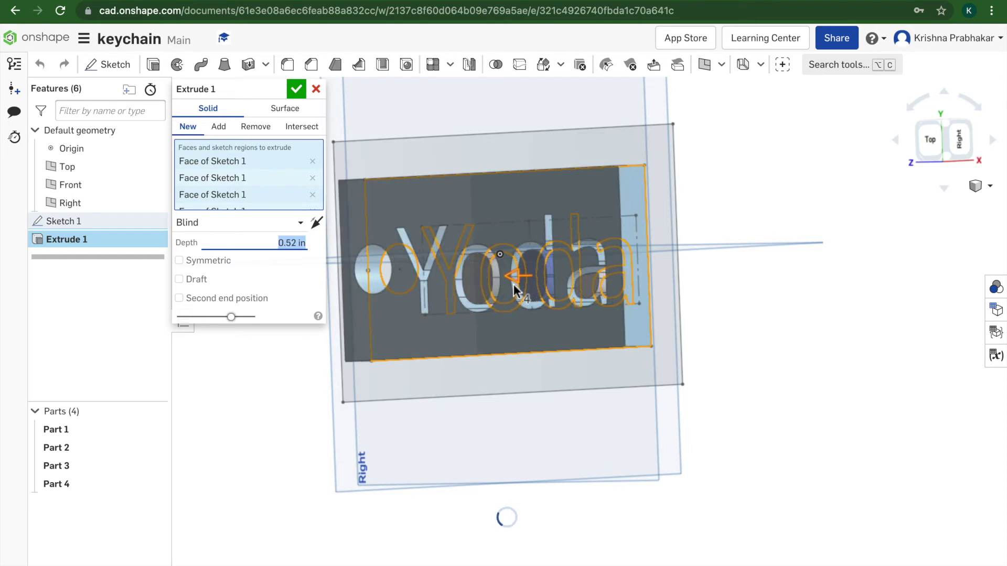
click(296, 89)
mouse_move(485, 236)
right_down()
mouse_move(514, 250)
mouse_move(517, 238)
mouse_move(536, 240)
mouse_move(519, 234)
right_up()
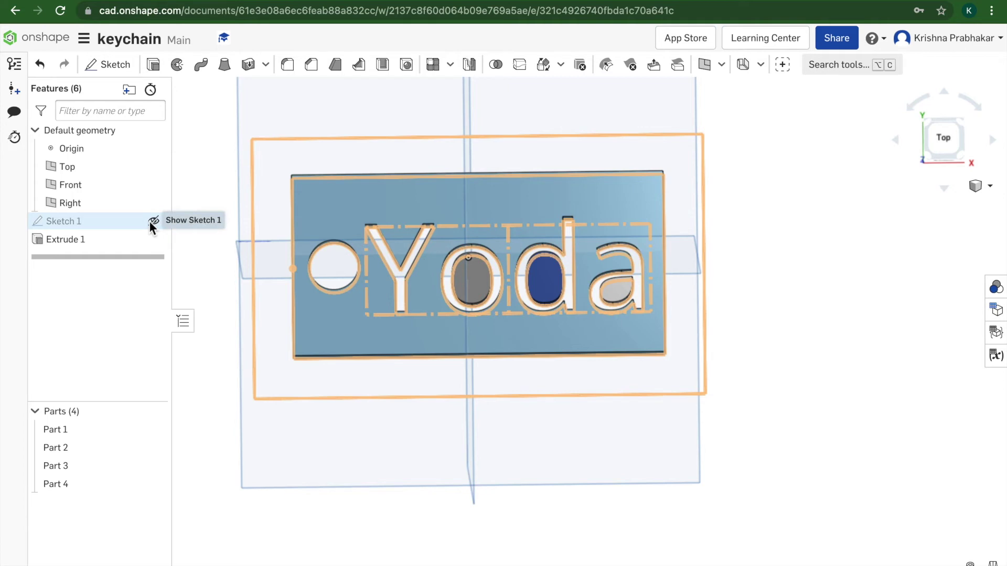
Show Sketch 1 again
click(151, 221)
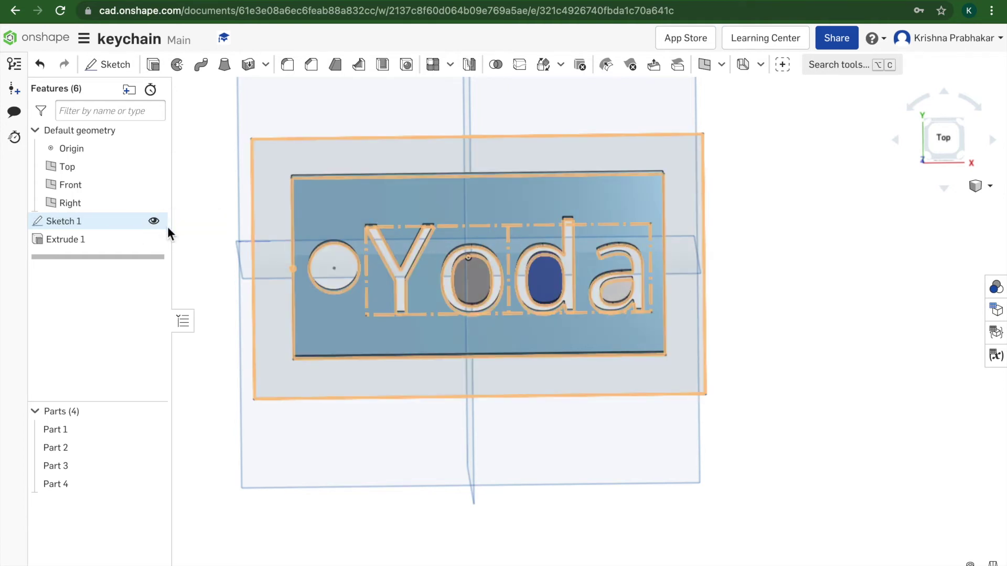
click(641, 287)
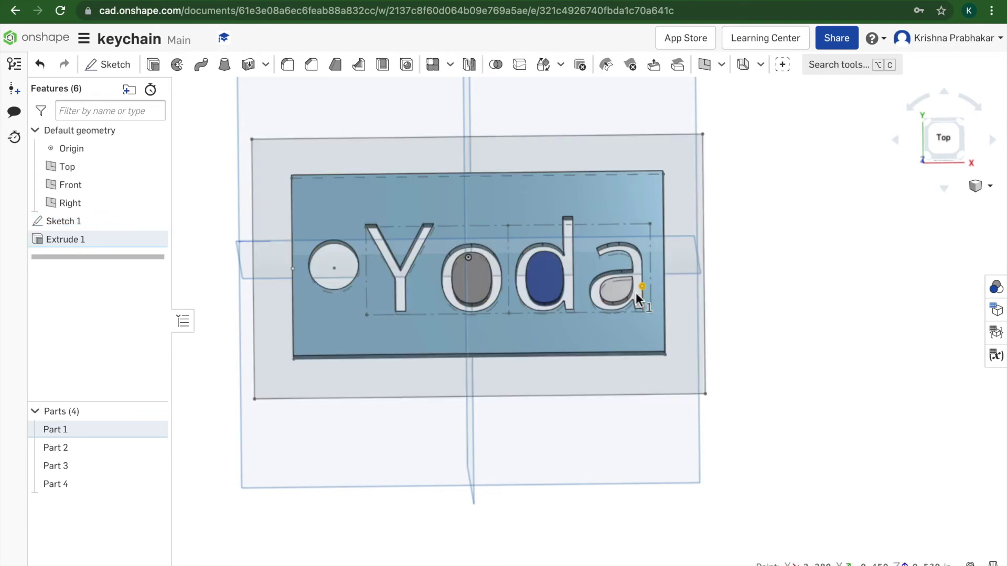
scroll(636, 292, up, 5)
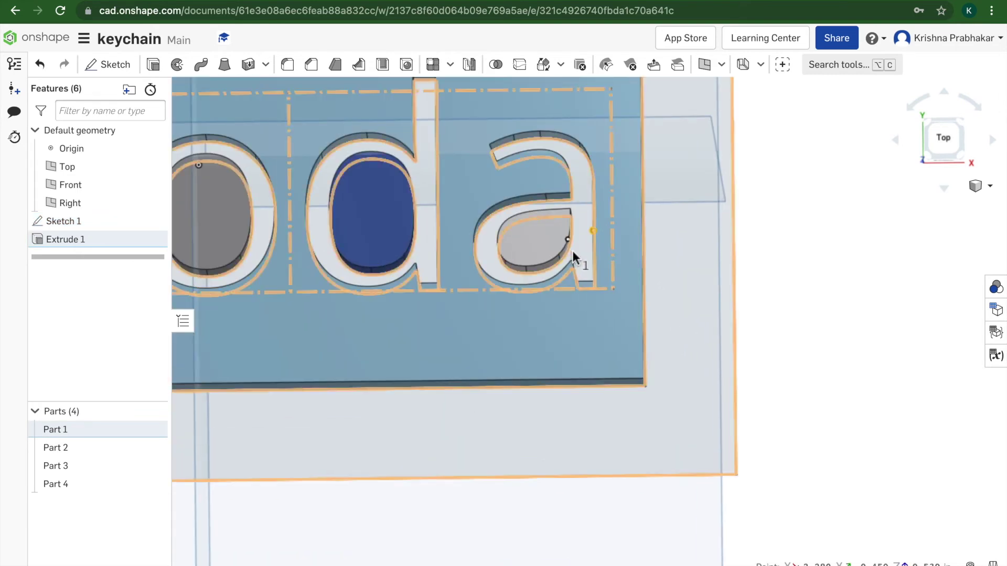
Select the a, d, o and Y letter regions and the border region around the plate
click(576, 254)
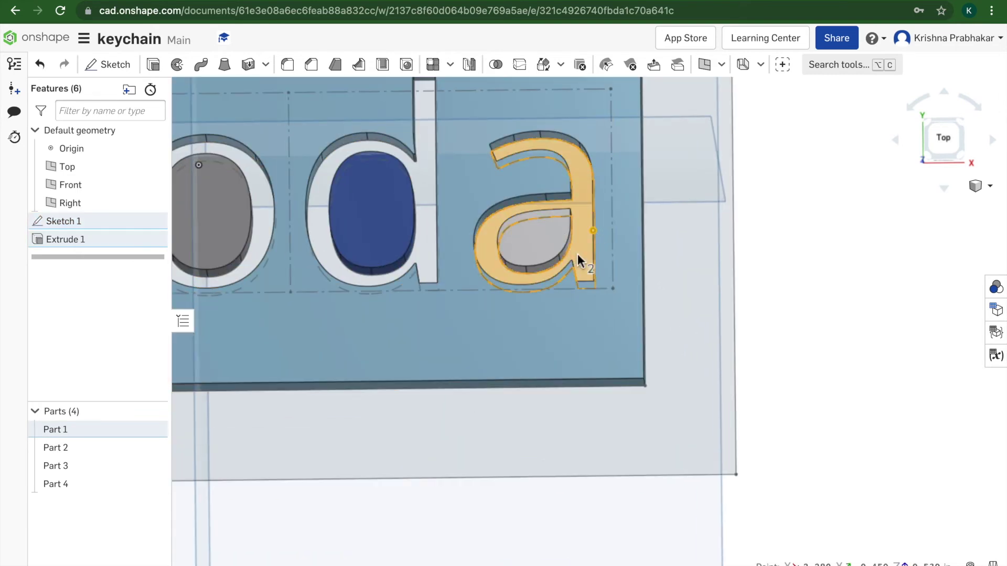
click(420, 240)
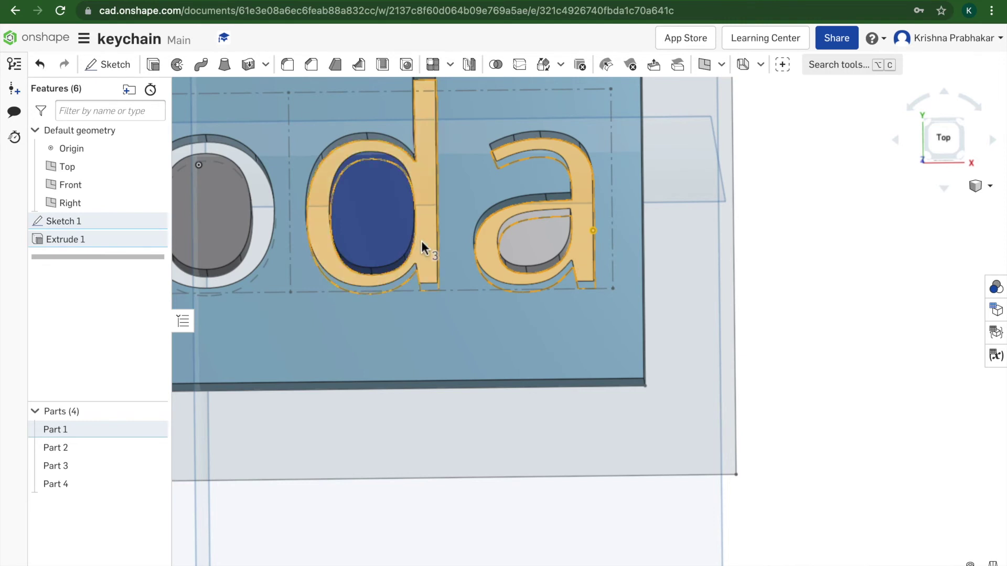
click(262, 241)
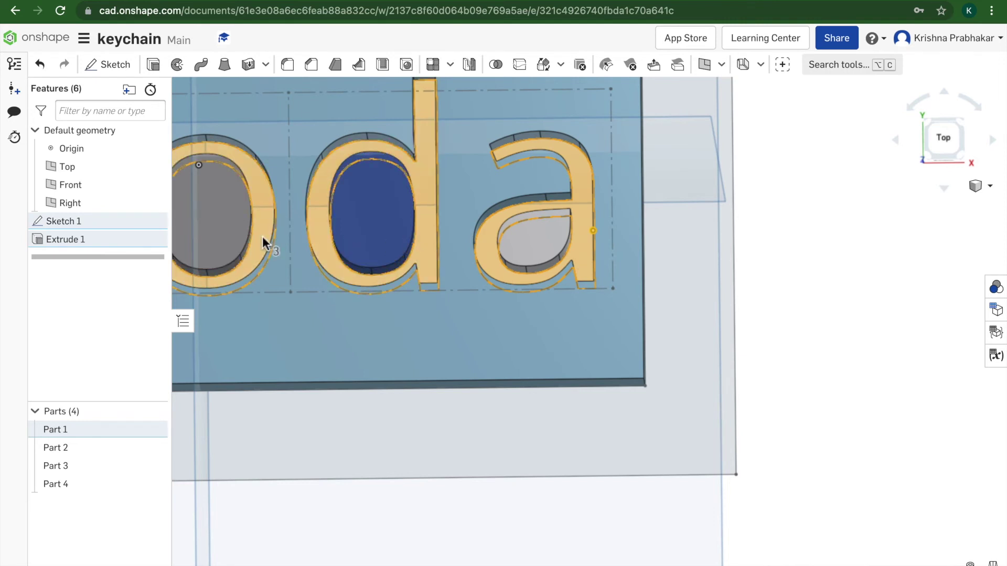
middle_drag(263, 237, 623, 347)
scroll(622, 347, up, 2)
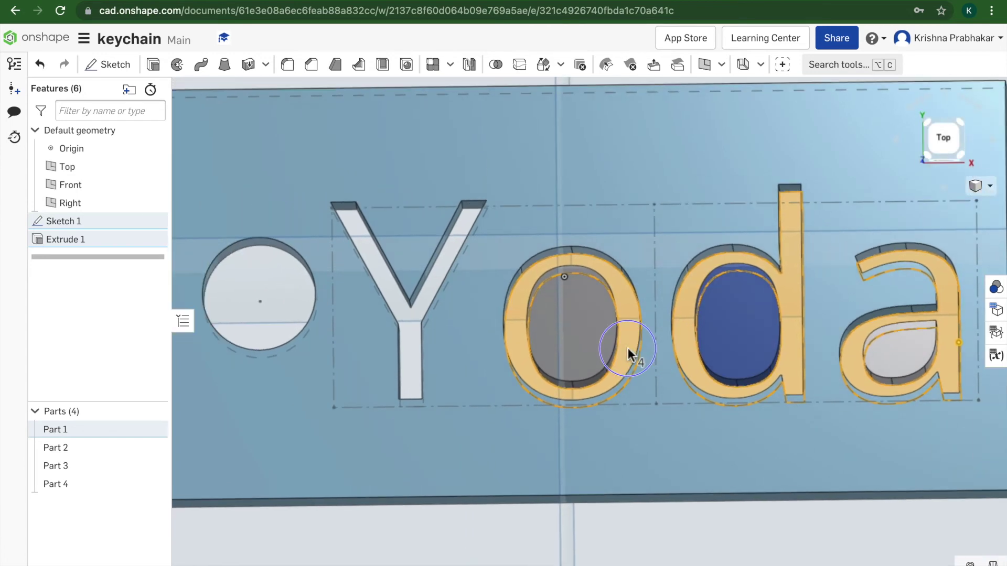
click(442, 364)
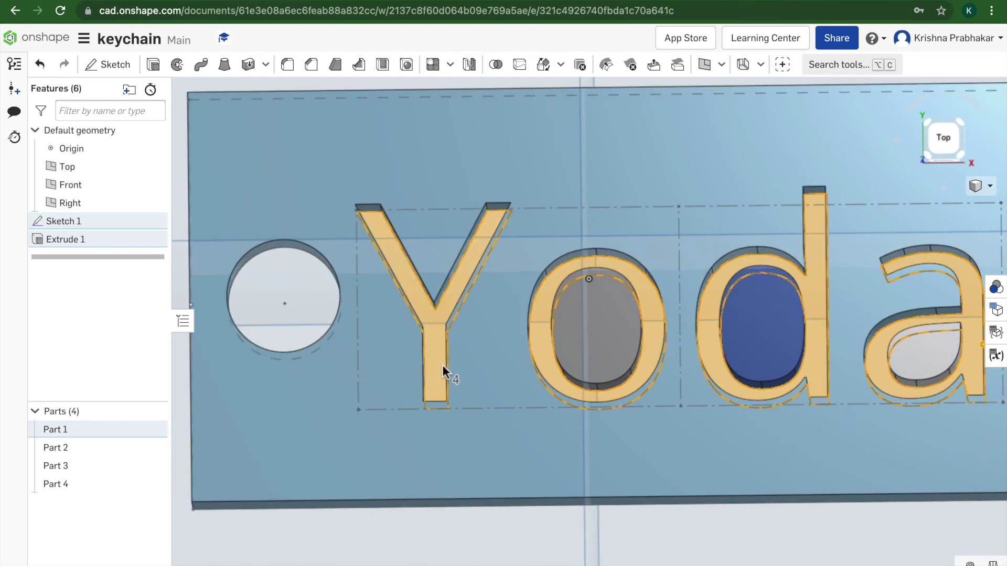
scroll(442, 364, down, 3)
scroll(479, 414, up, 3)
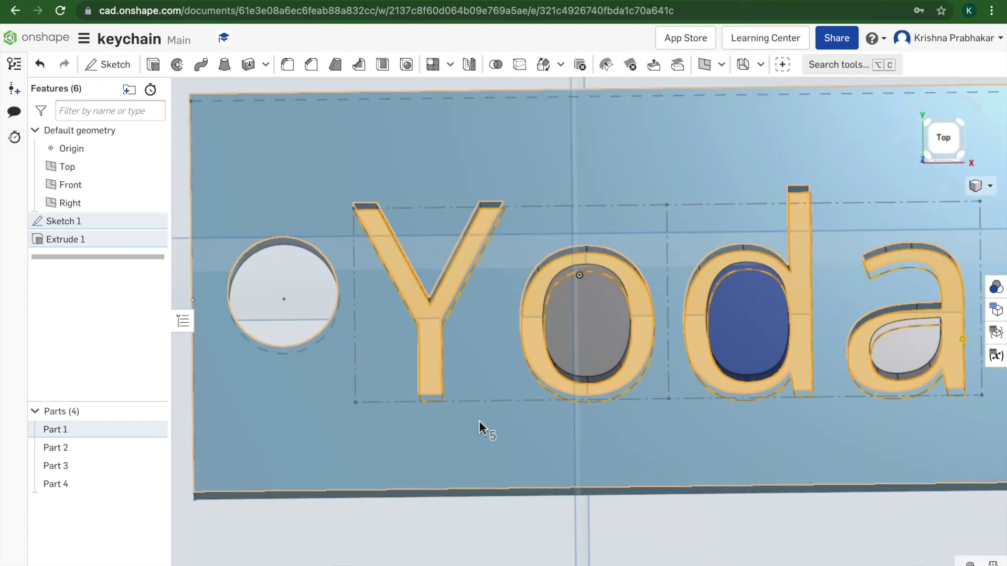
scroll(479, 421, down, 2)
scroll(483, 428, down, 2)
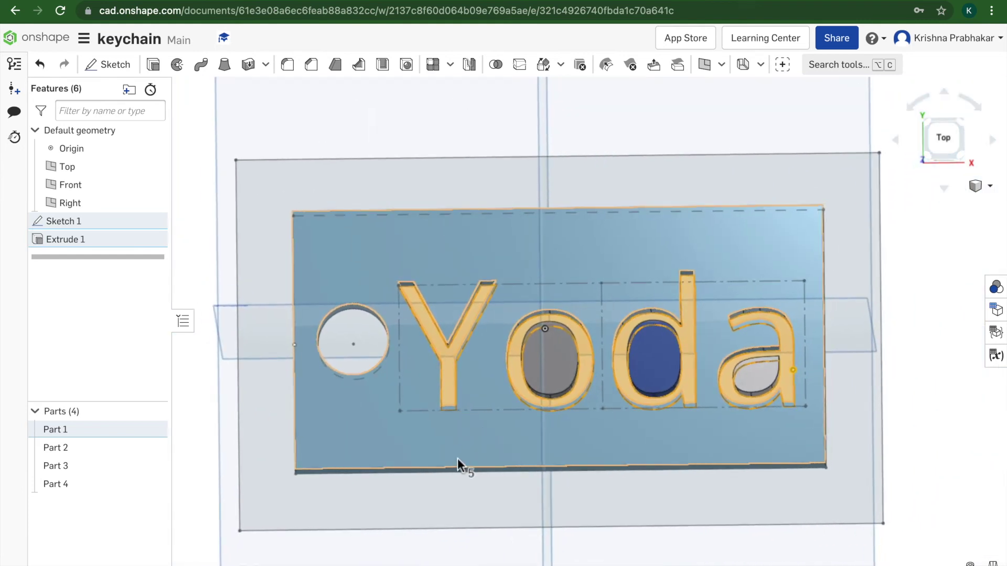
click(443, 486)
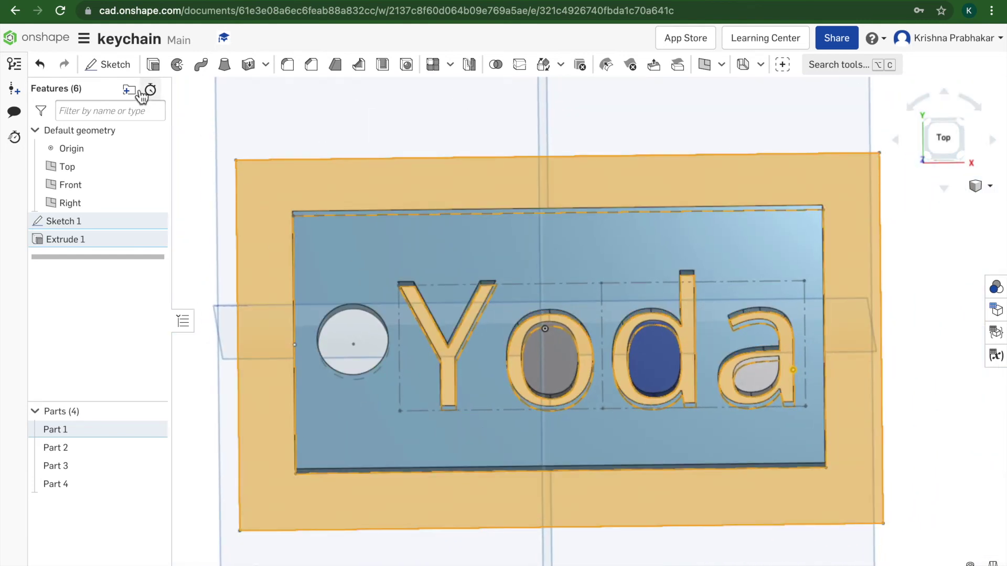
Raise the selected Yoda letters and border frame 0.72 in as Extrude 2
click(153, 64)
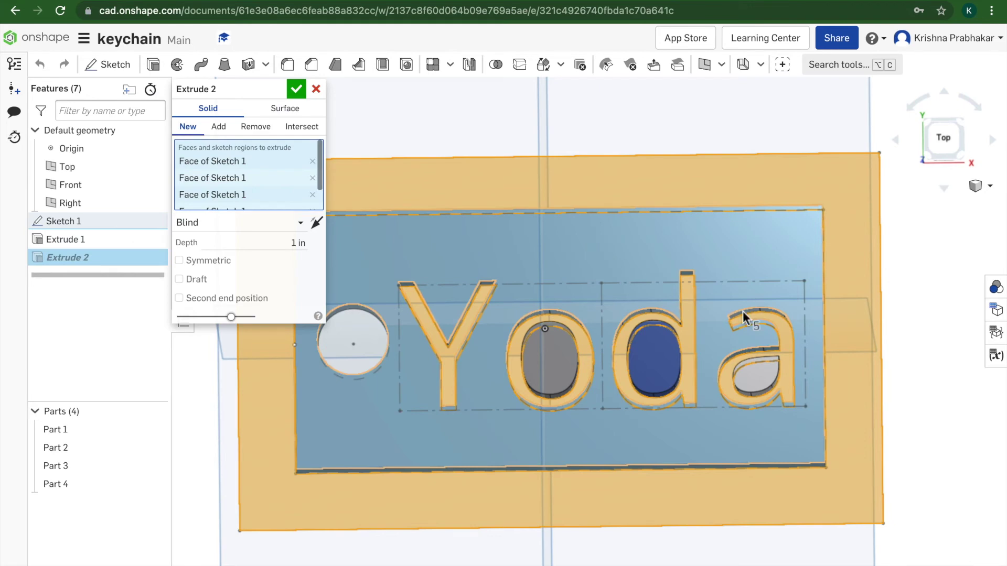
right_drag(829, 326, 780, 322)
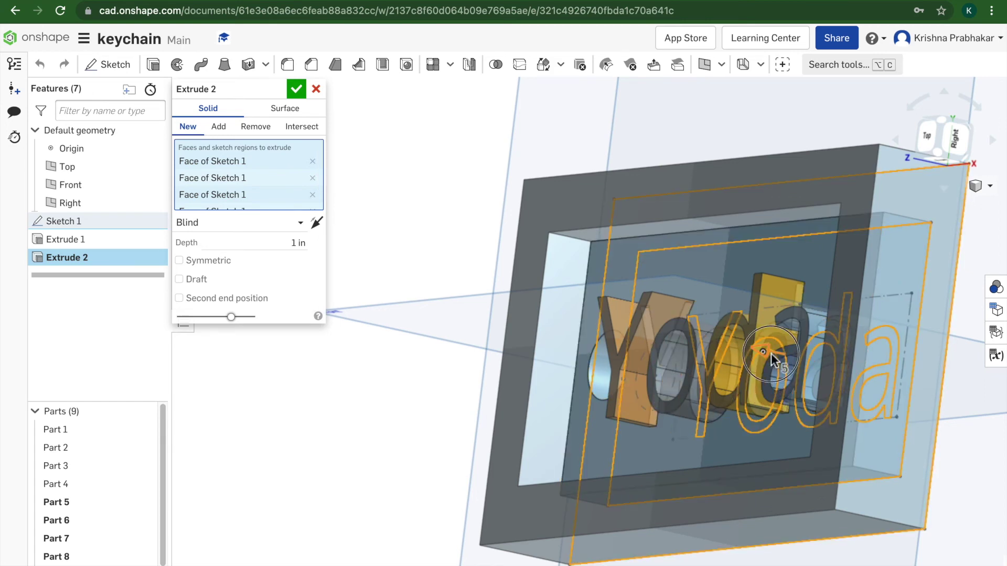
drag(771, 353, 798, 359)
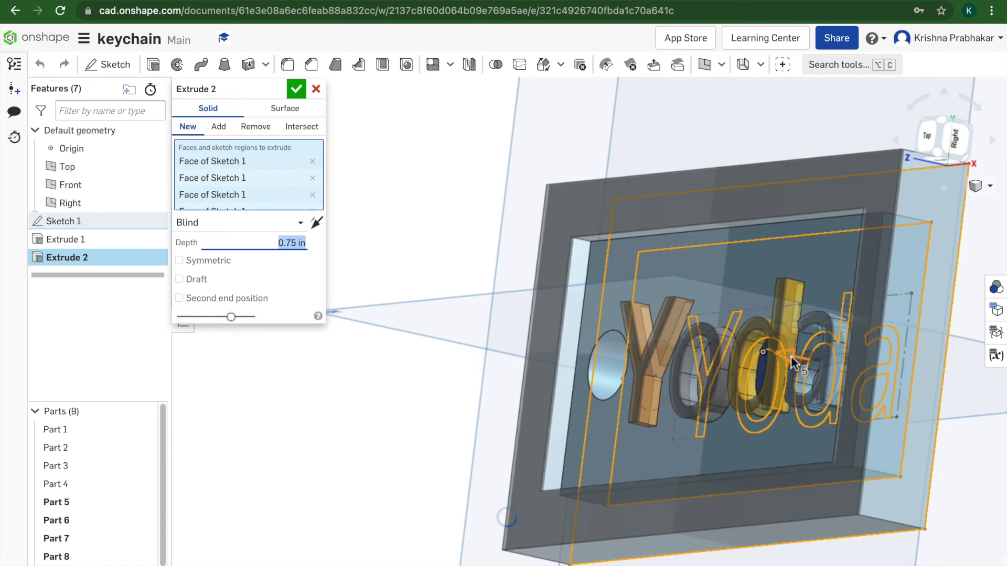
click(296, 89)
scroll(709, 317, up, 3)
mouse_move(677, 313)
right_down()
mouse_move(778, 341)
mouse_move(752, 327)
right_up()
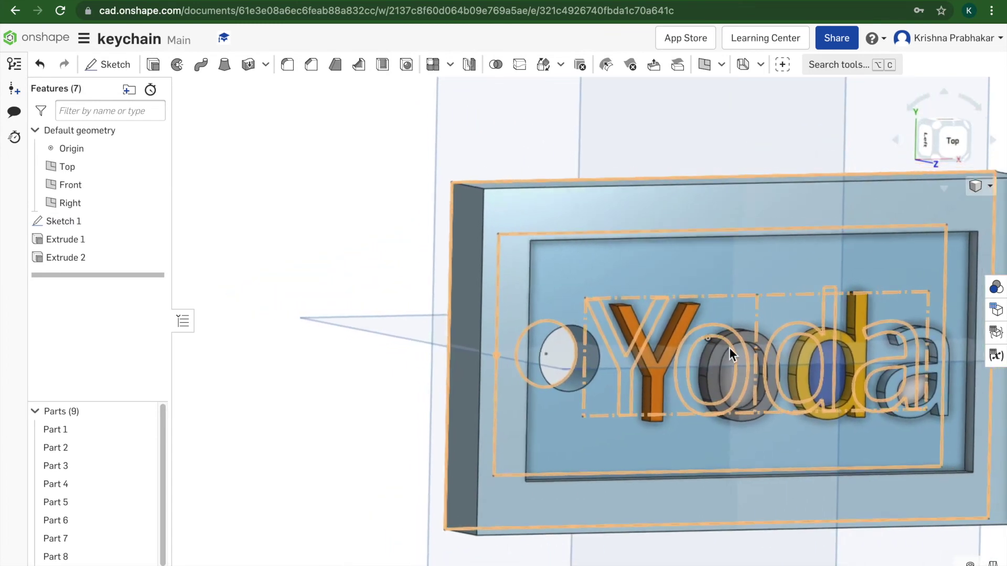
scroll(728, 347, down, 1)
middle_drag(791, 465, 559, 429)
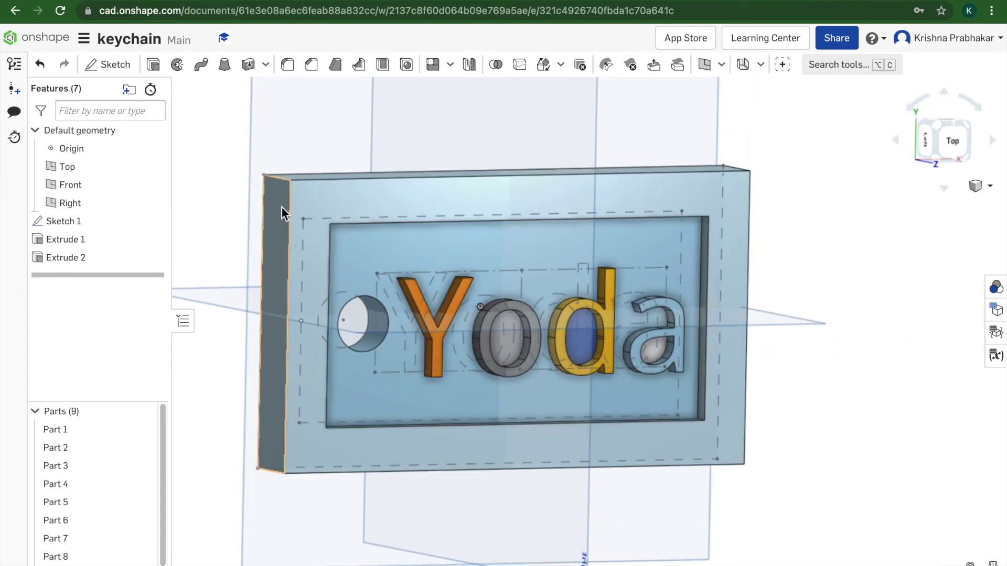
Start a fillet on the four frame corner edges and the frame's top face
click(287, 65)
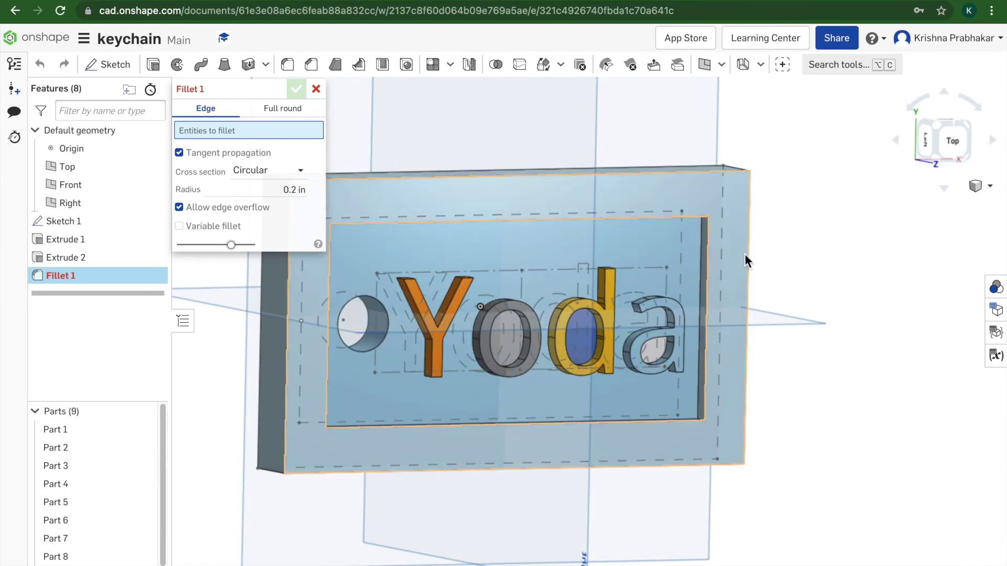
right_drag(744, 254, 718, 247)
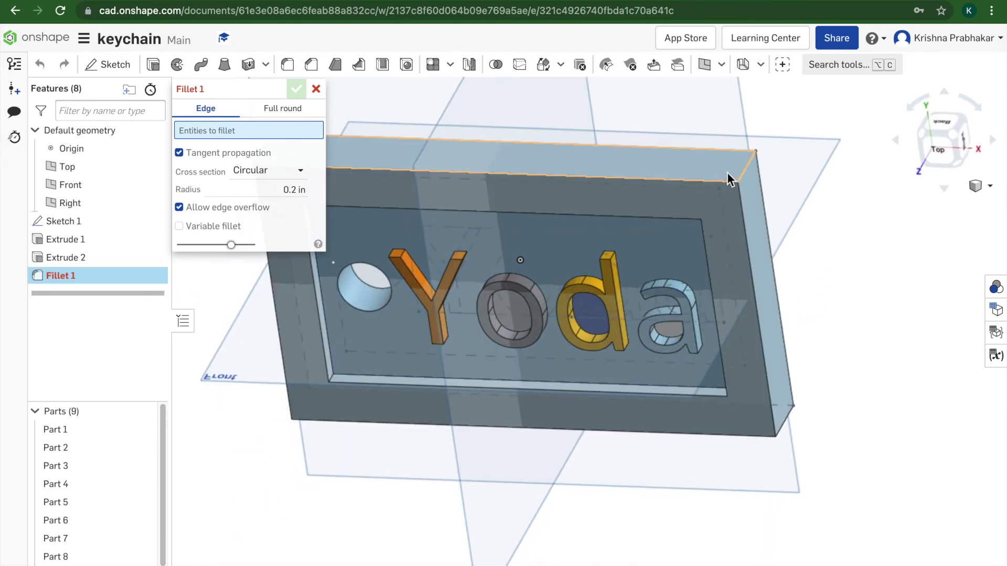
click(743, 175)
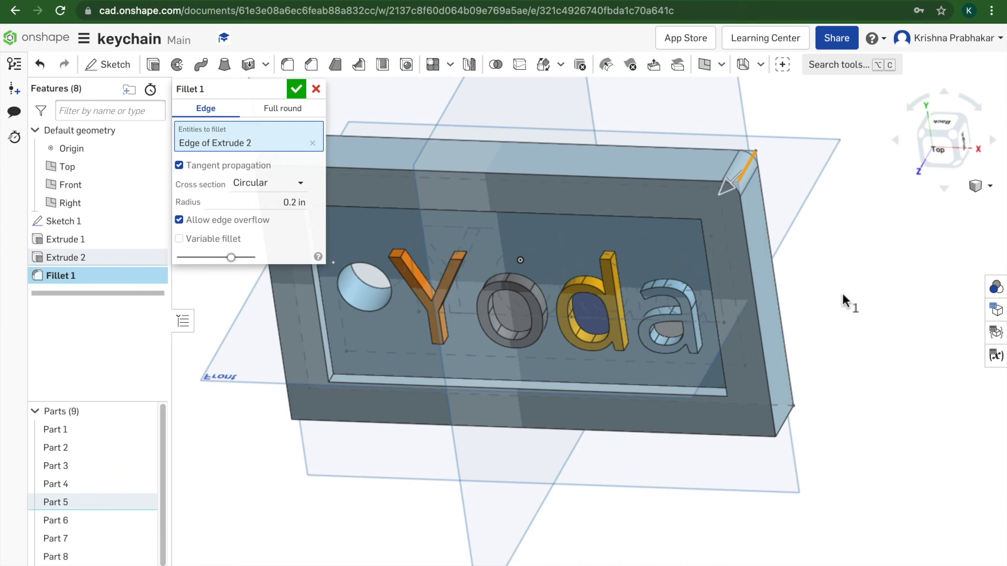
click(789, 418)
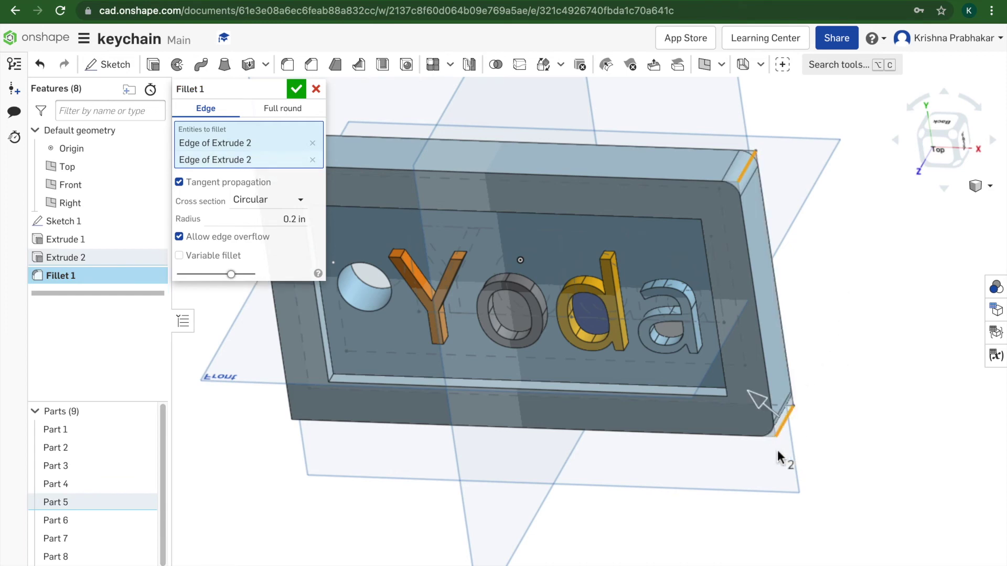
right_drag(472, 443, 235, 417)
click(392, 249)
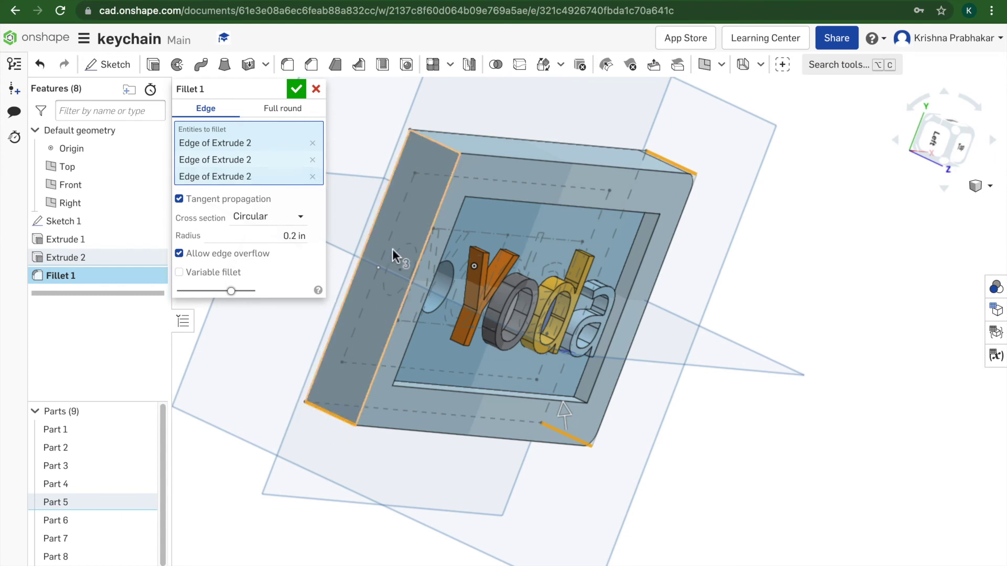
click(448, 158)
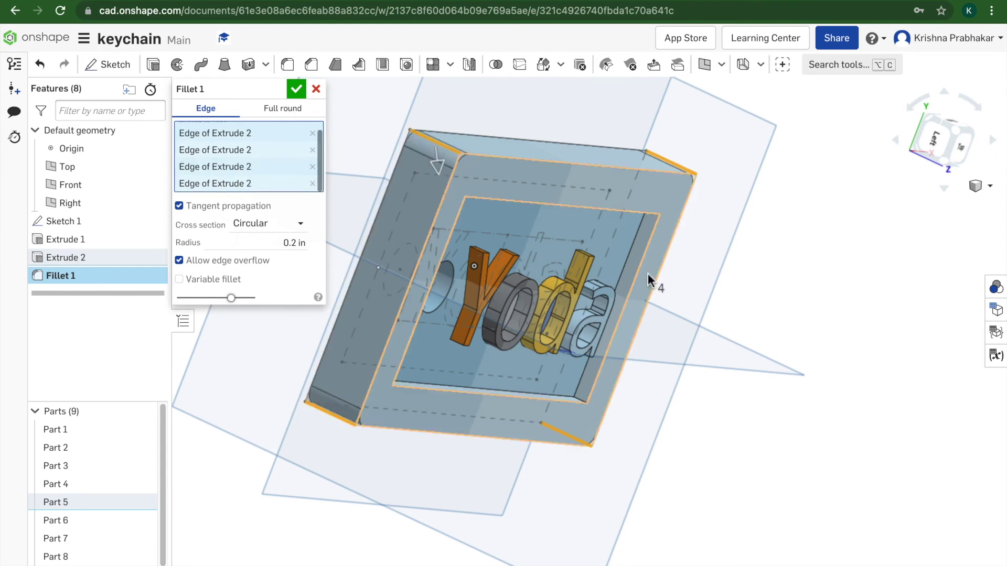
right_drag(651, 282, 584, 153)
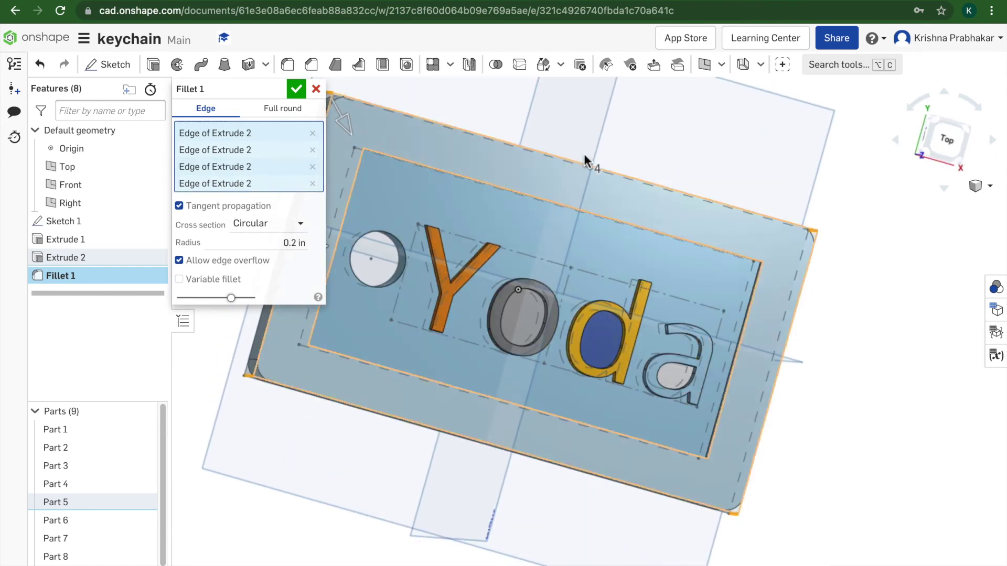
click(589, 176)
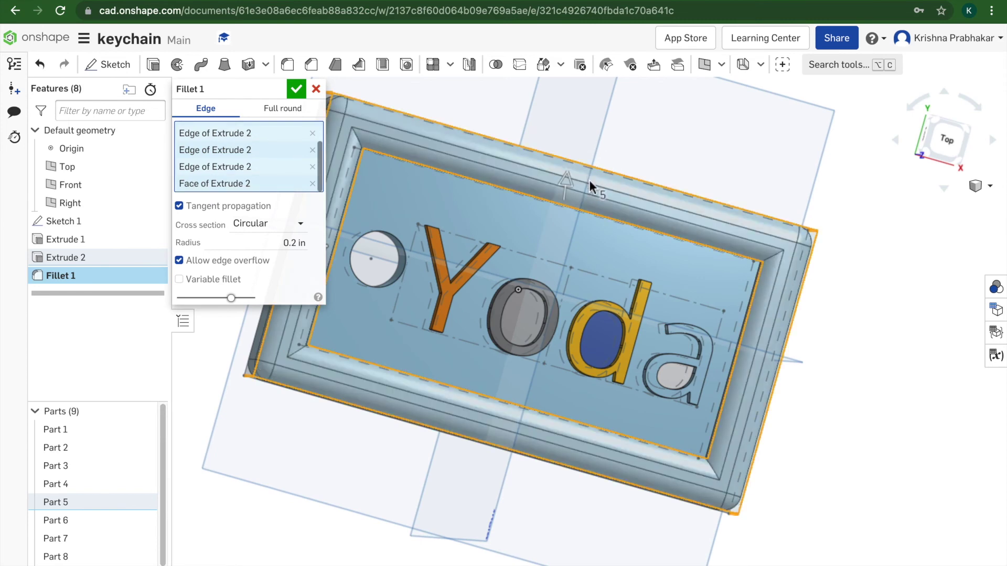
Add the o letter face, remove Face of Extrude 1, and commit the 0.2 in fillet
right_drag(794, 457, 755, 509)
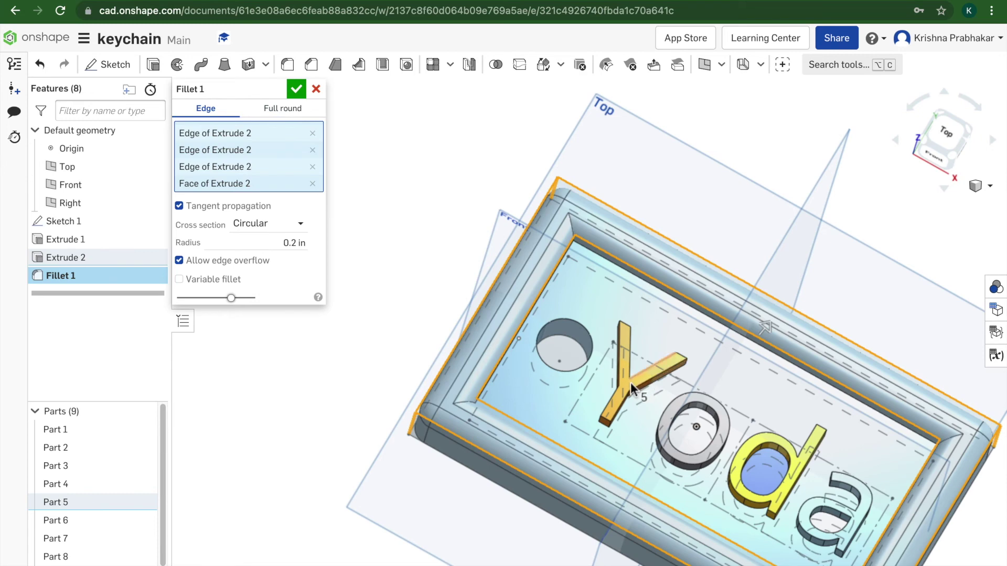
scroll(611, 399, up, 5)
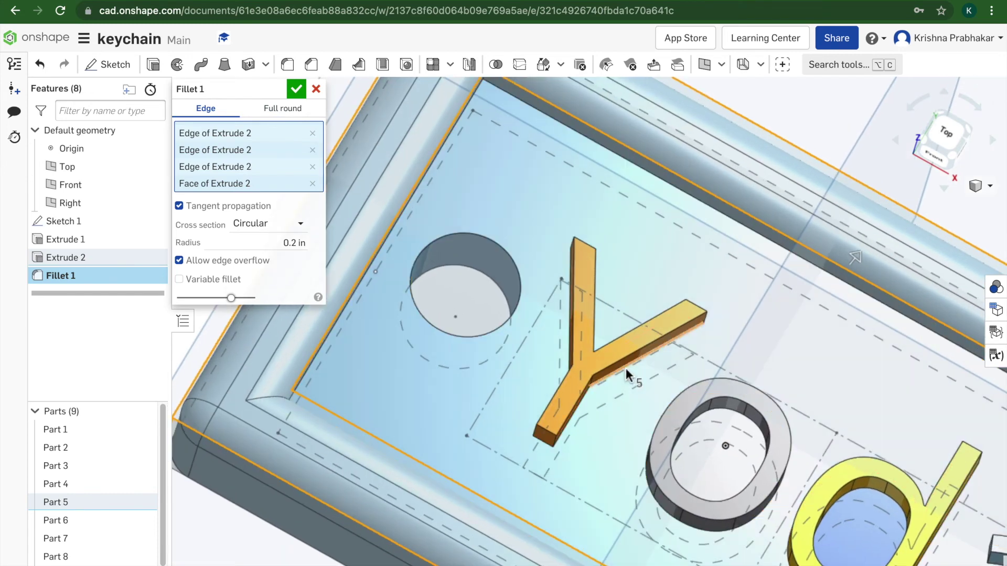
click(580, 366)
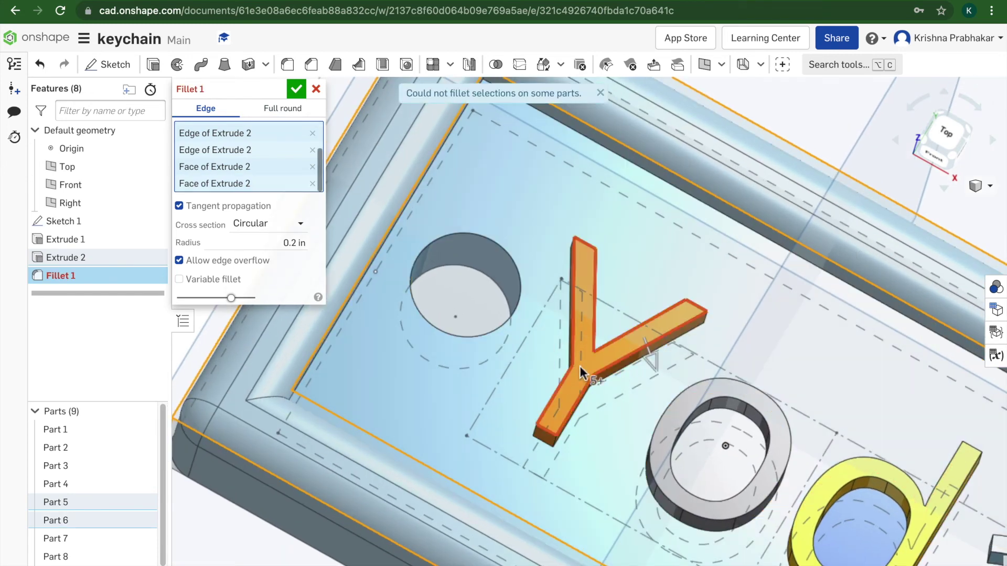
click(579, 366)
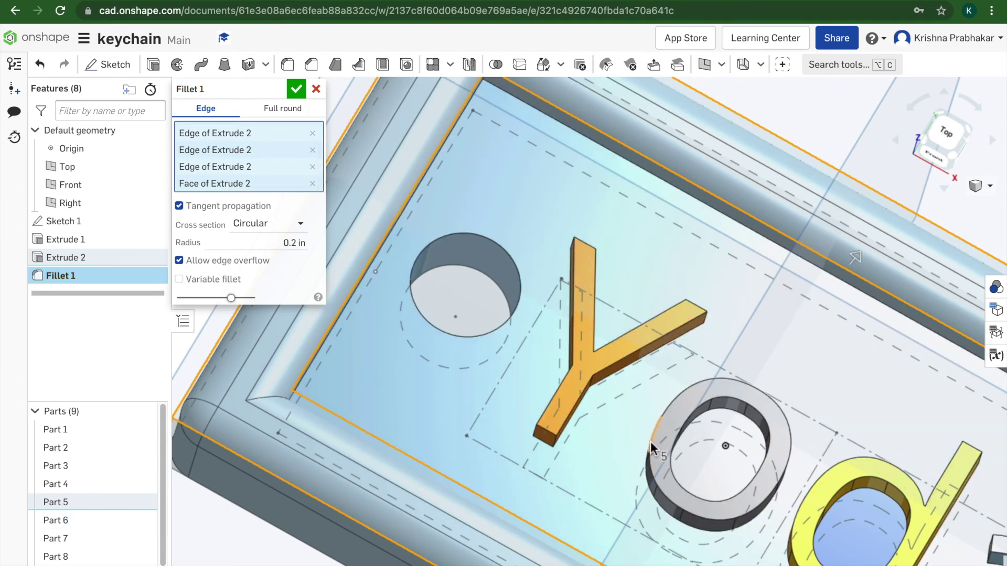
click(679, 476)
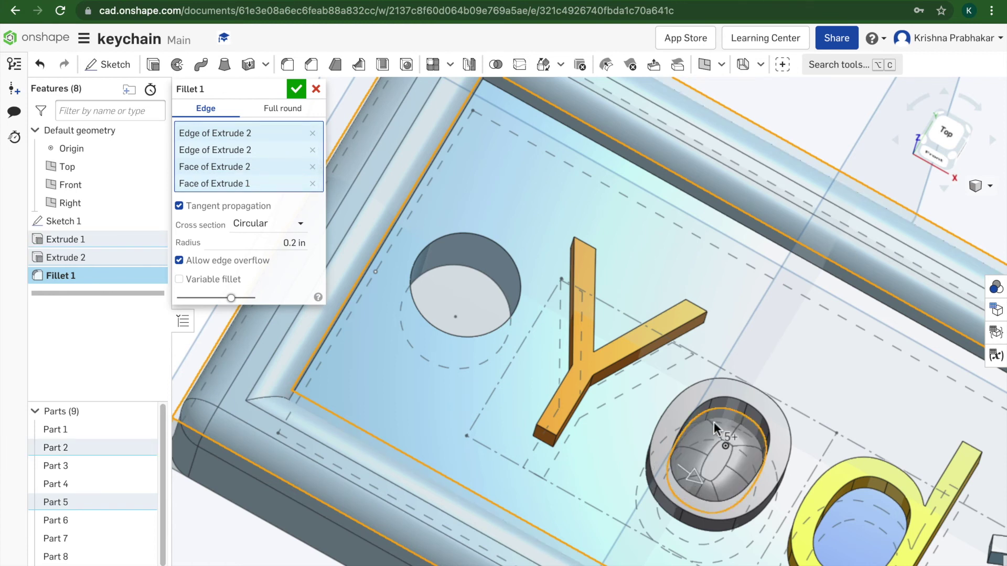
click(312, 183)
scroll(676, 344, down, 5)
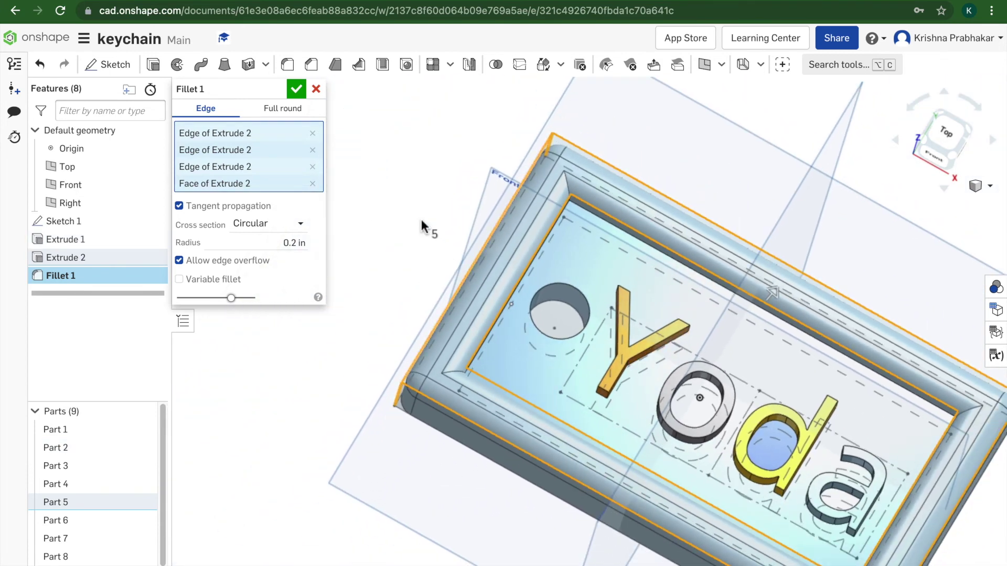
click(296, 89)
View the keychain from the top and make Part 1 teal
click(935, 134)
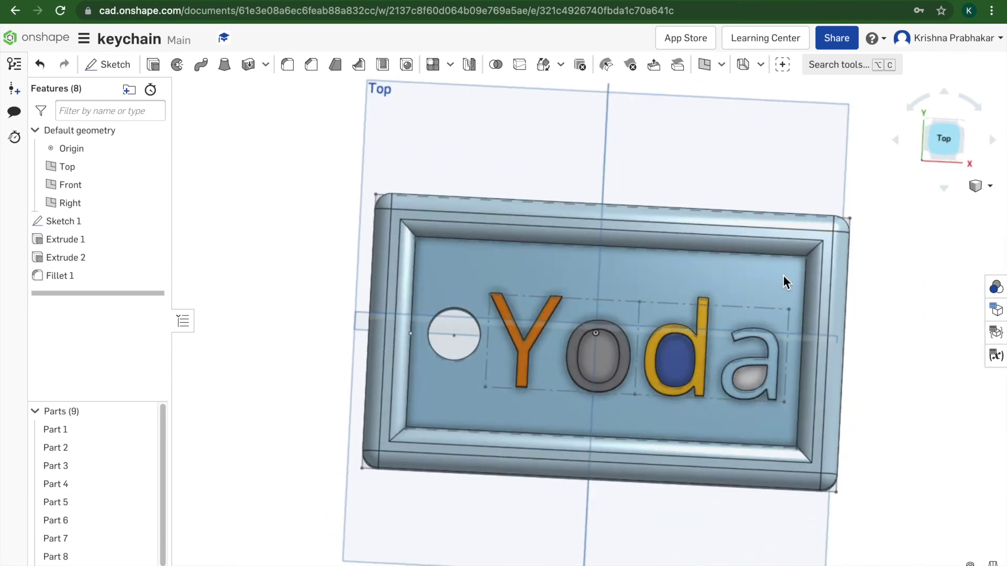
drag(865, 489, 323, 153)
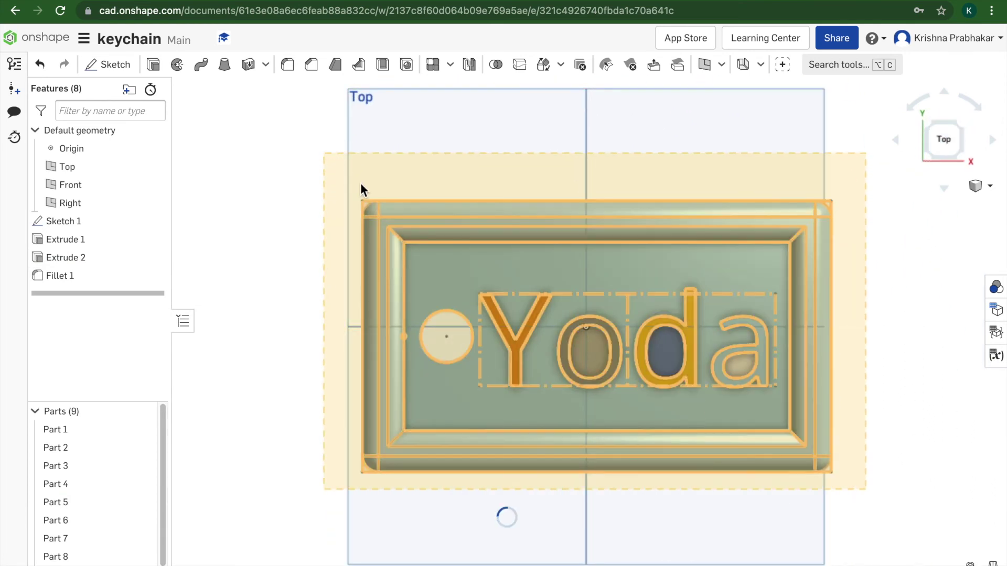
right_click(385, 216)
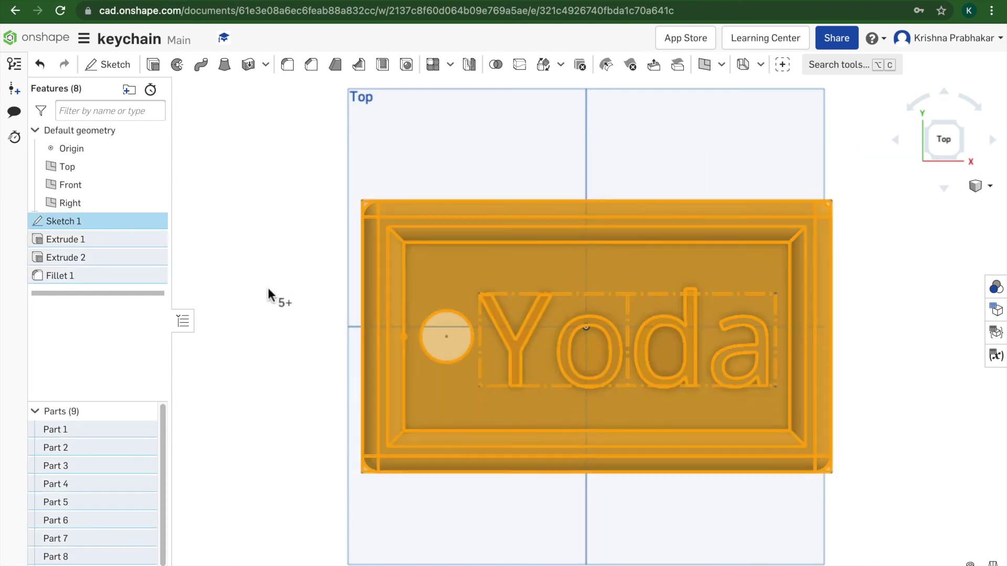
right_click(391, 331)
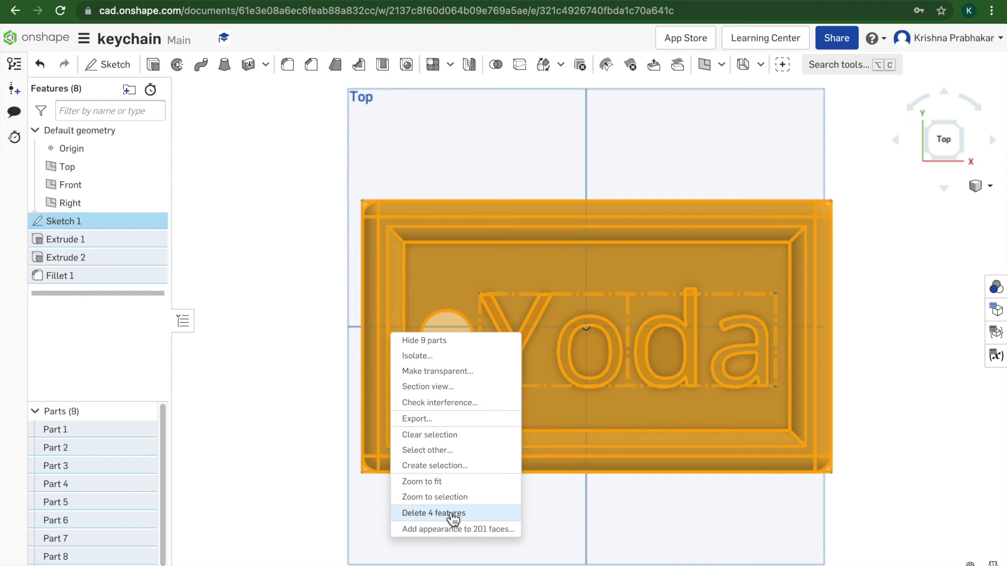
click(250, 429)
click(252, 428)
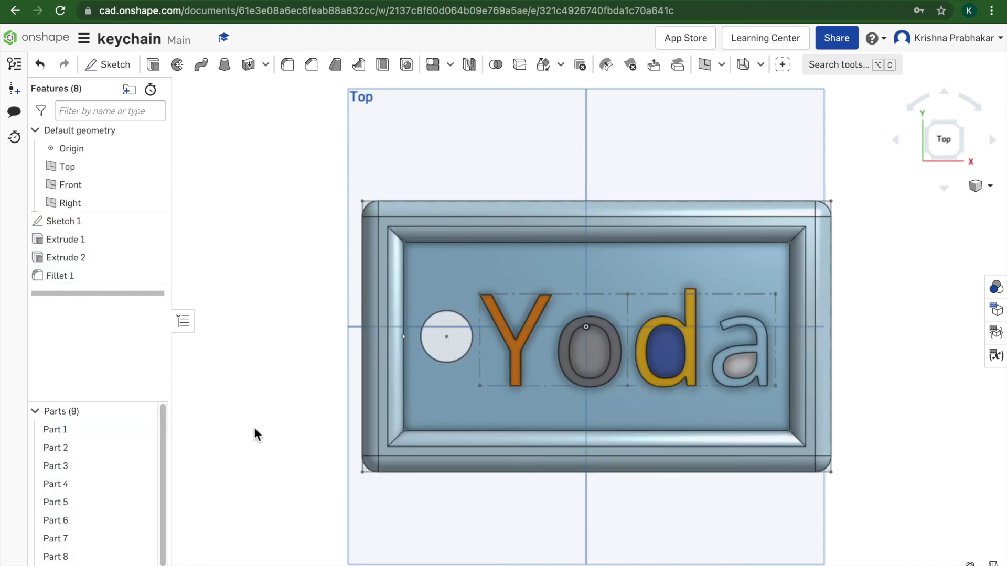
right_click(436, 423)
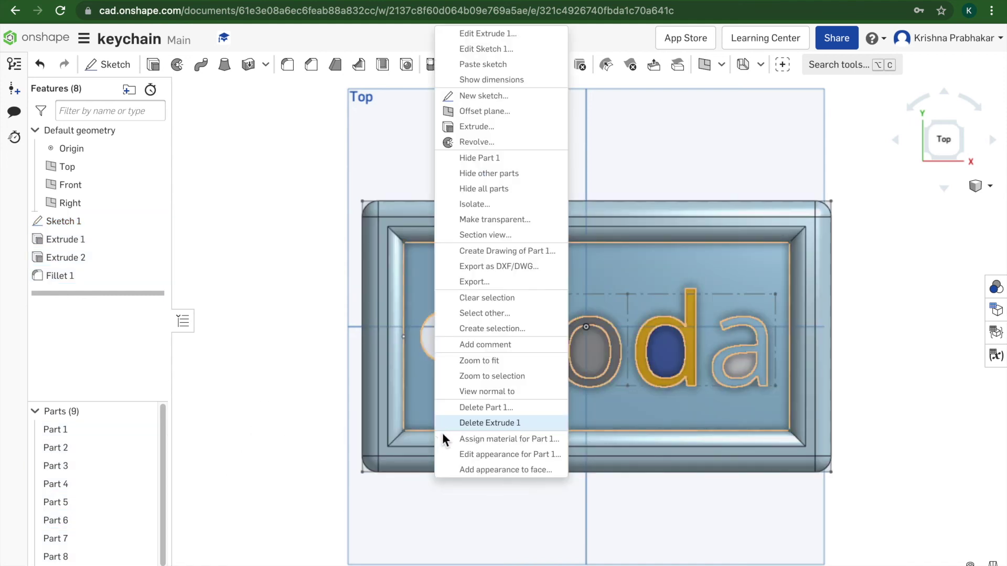
click(467, 454)
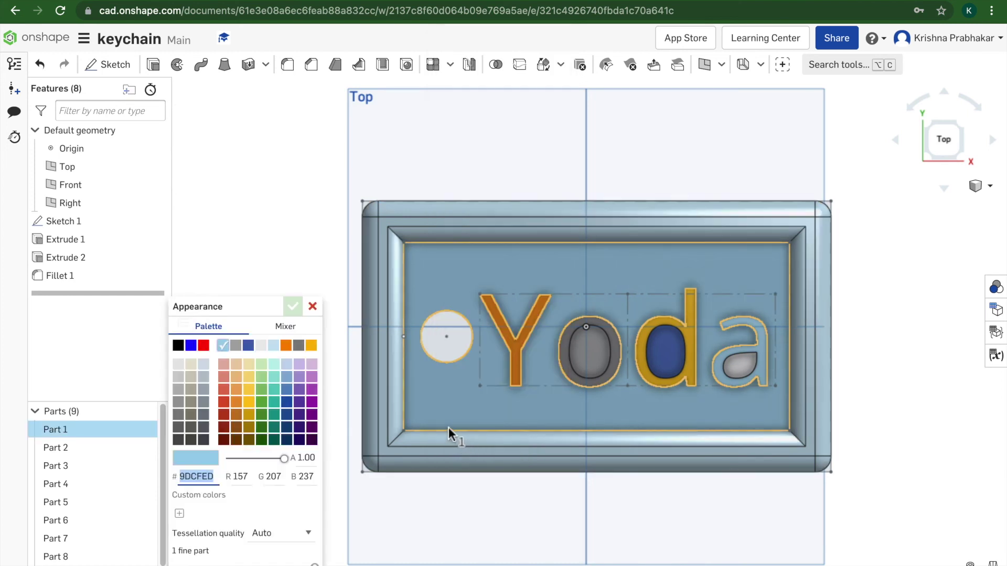
click(274, 389)
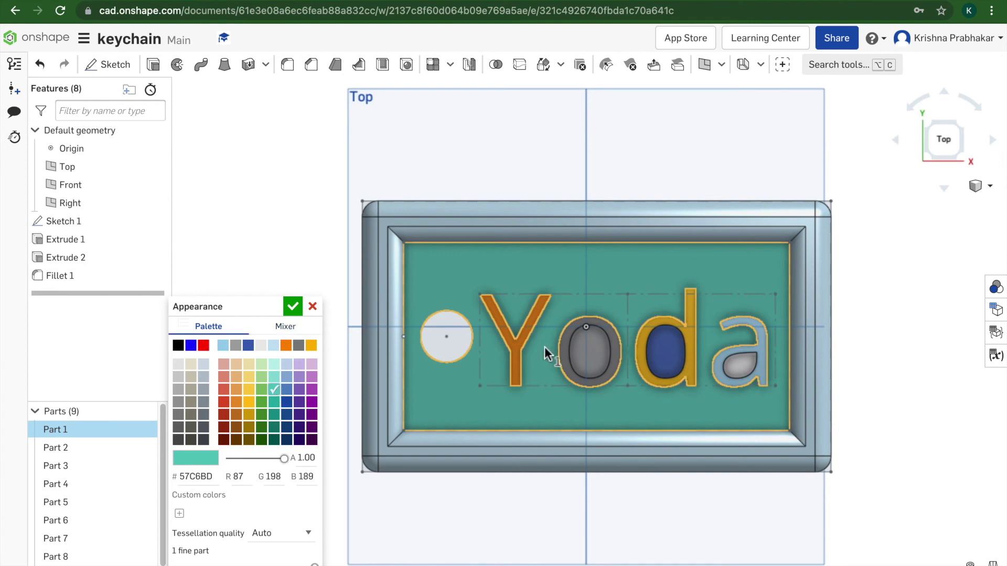
click(292, 306)
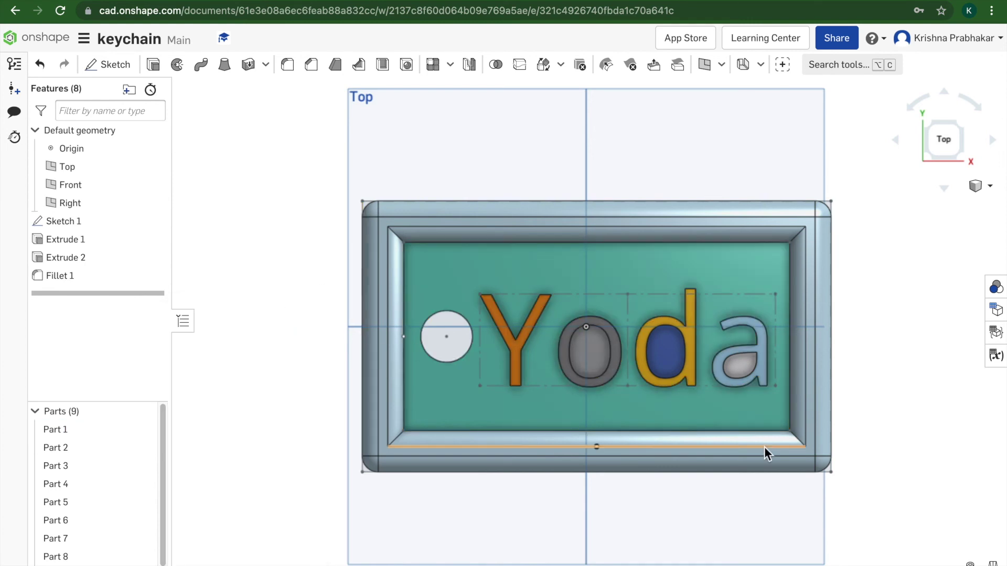
Apply the teal 24B1A6 appearance to all nine selected parts
drag(876, 475, 192, 154)
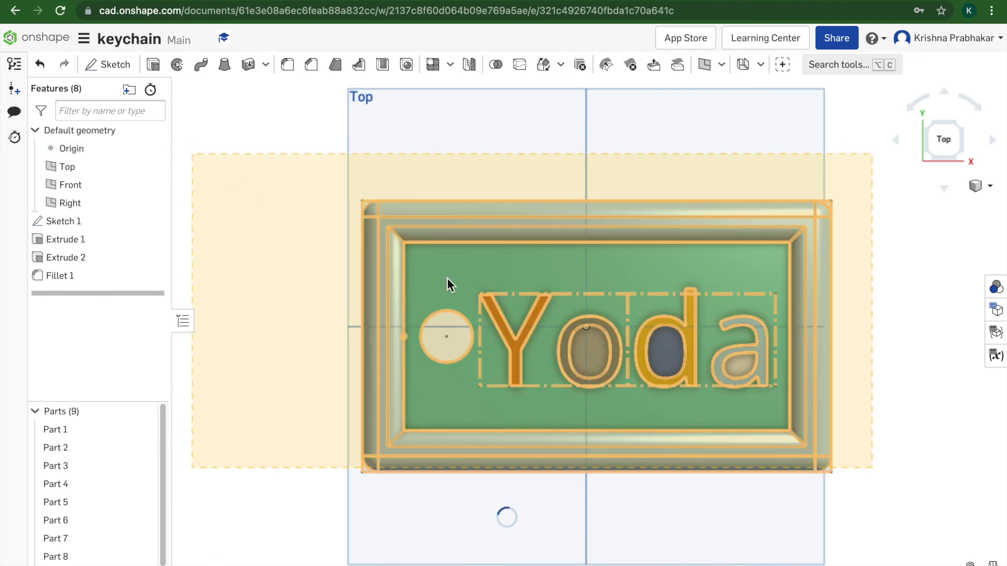
right_click(412, 285)
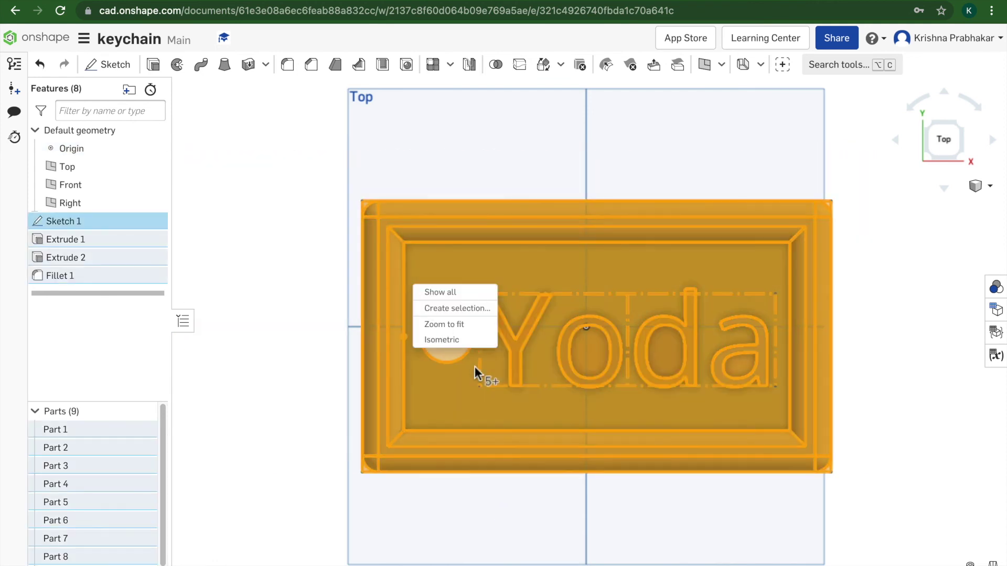
click(315, 328)
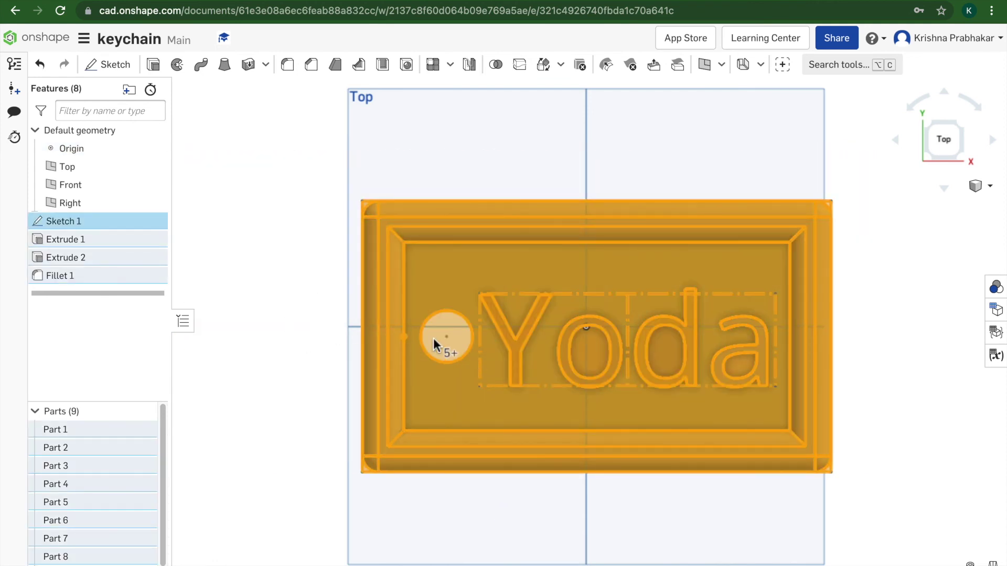
right_click(430, 269)
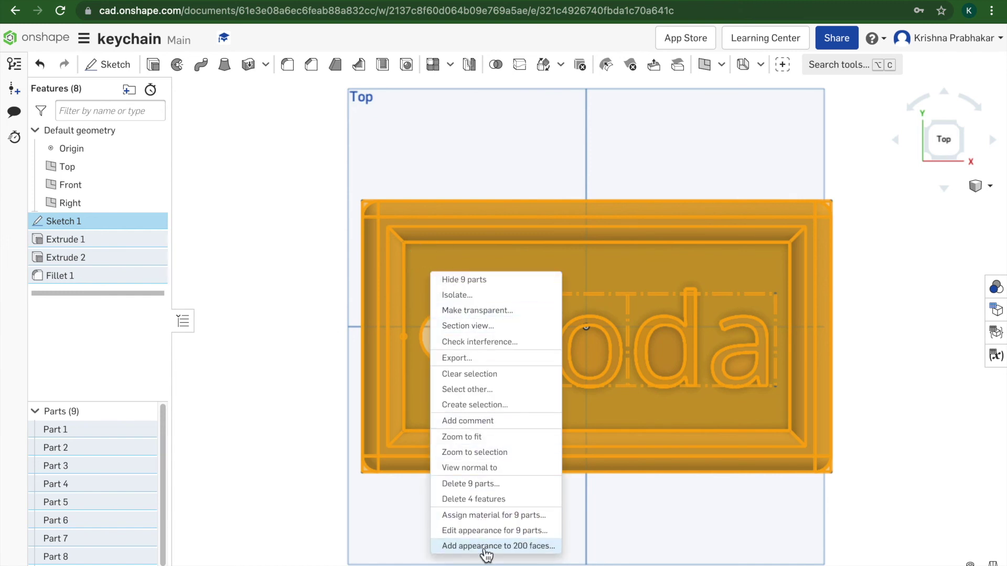
click(470, 530)
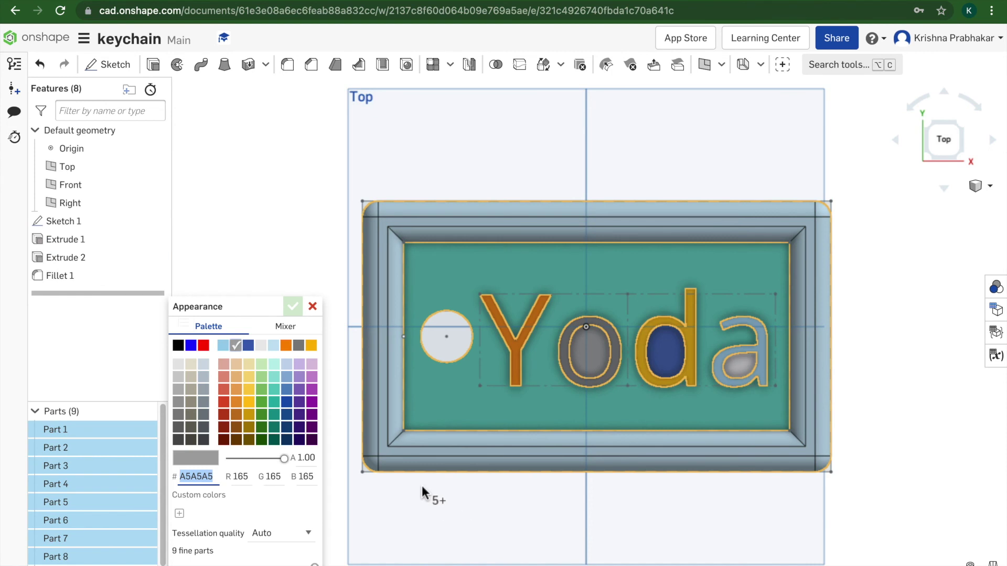
click(274, 403)
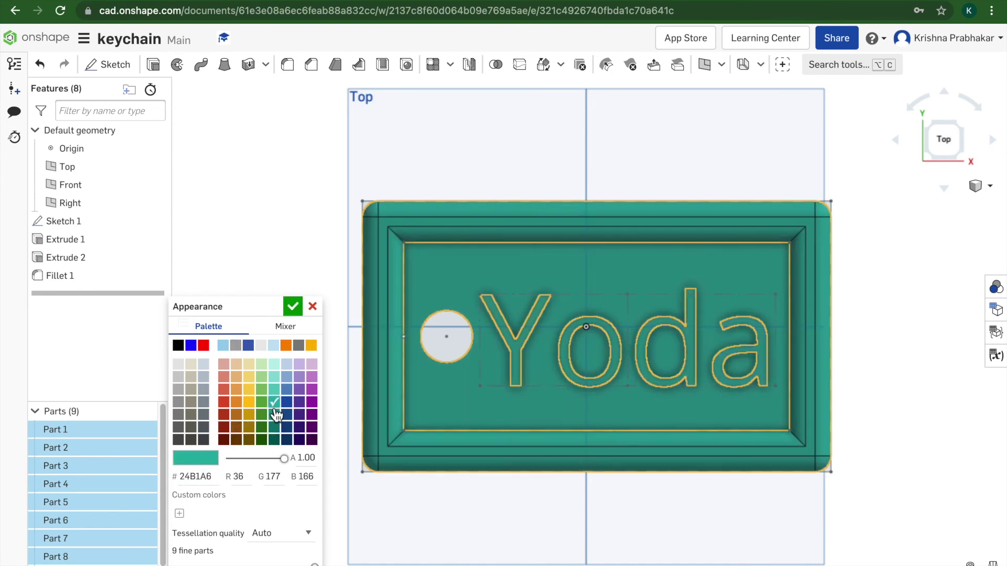
click(293, 306)
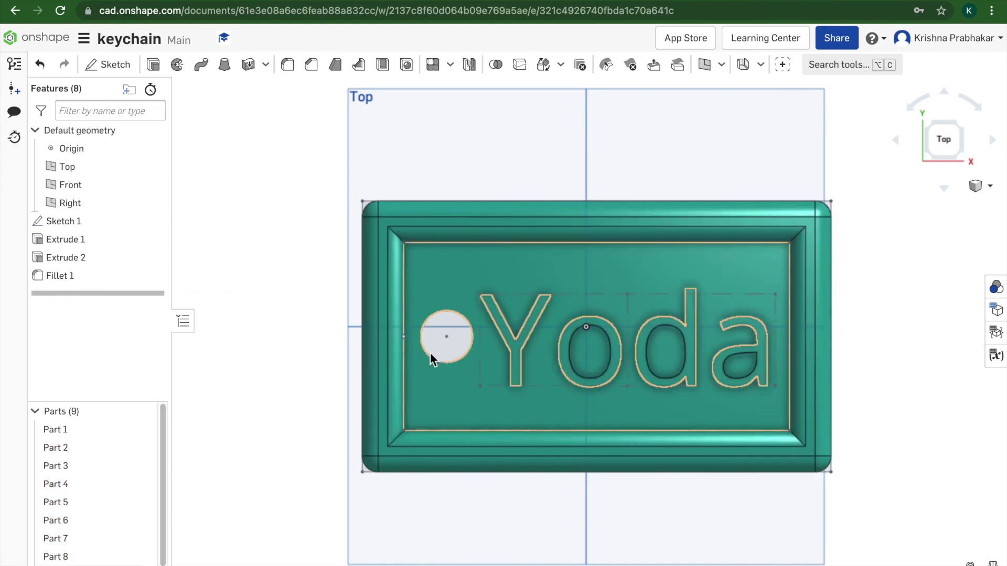
Select the Y, o, d and a letter faces
click(514, 353)
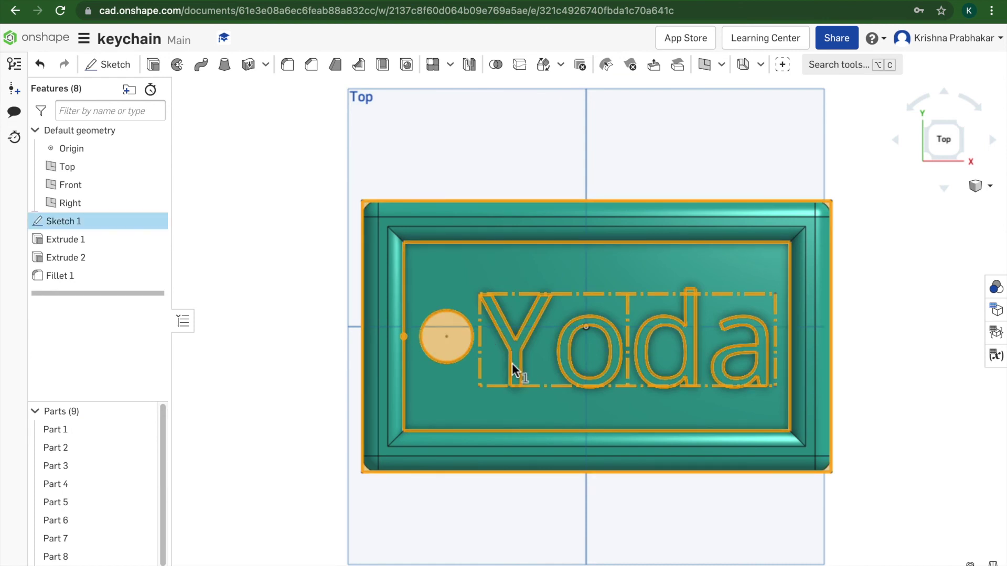
click(516, 369)
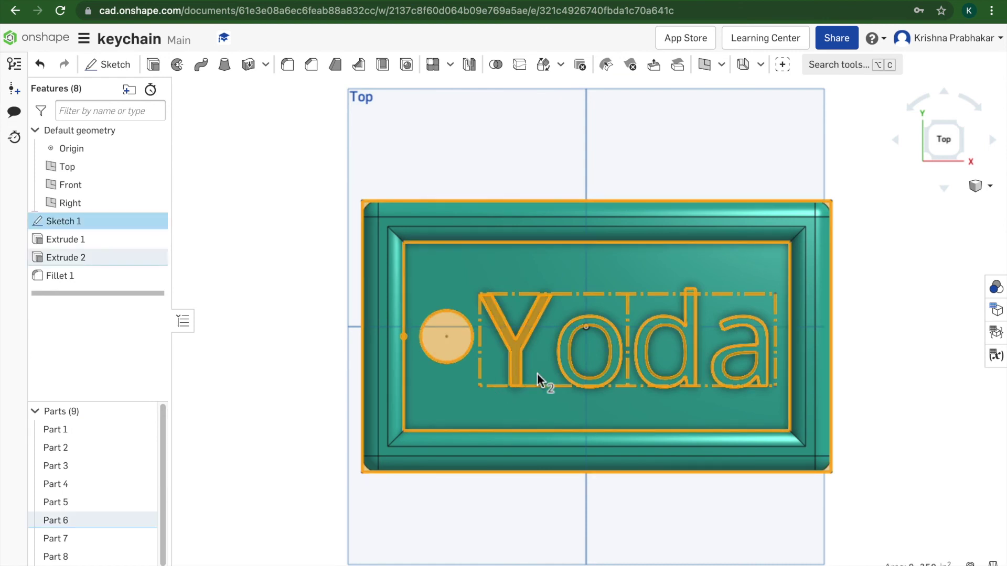
click(569, 367)
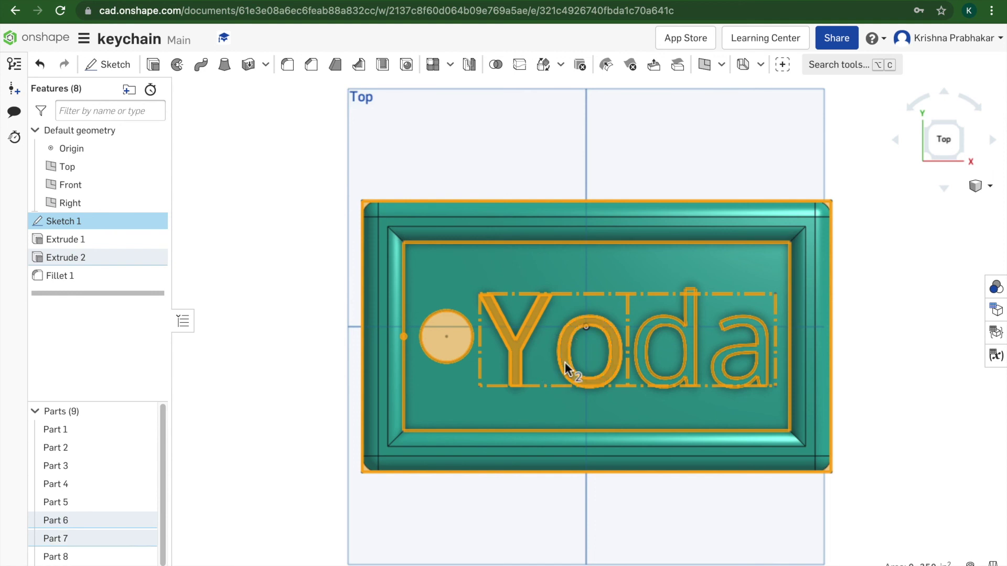
click(650, 374)
scroll(649, 376, up, 1)
scroll(649, 376, up, 5)
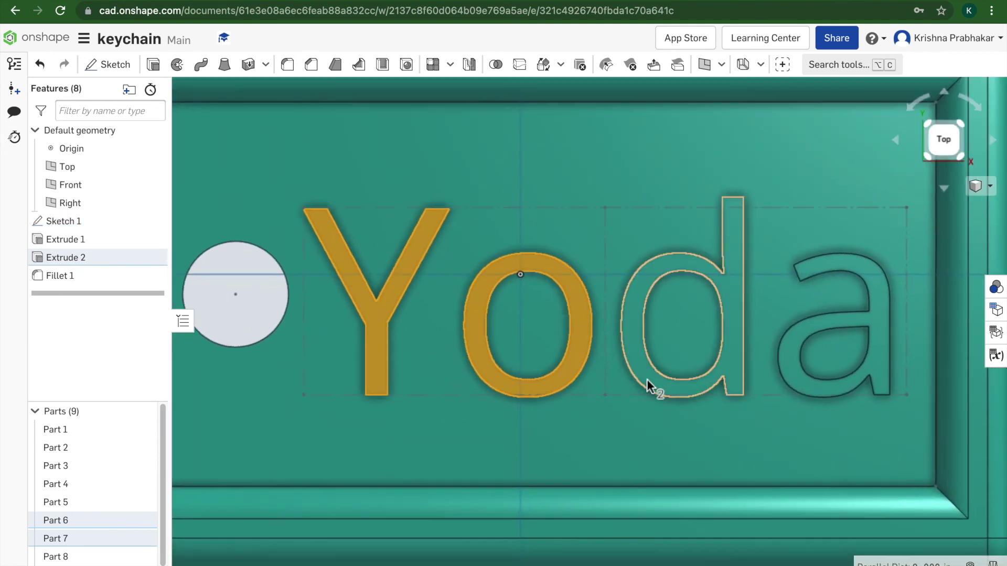
click(647, 378)
click(794, 369)
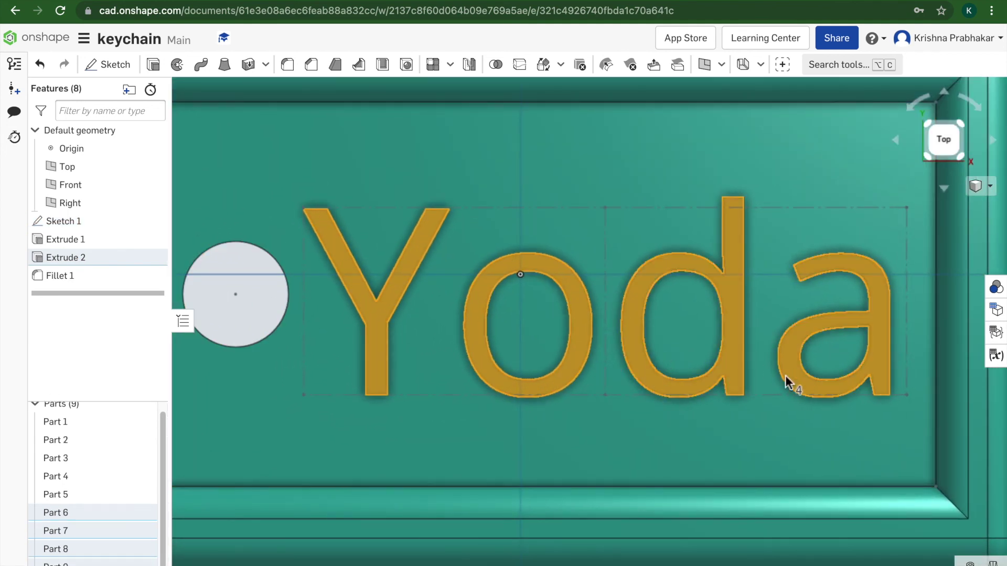
key(f)
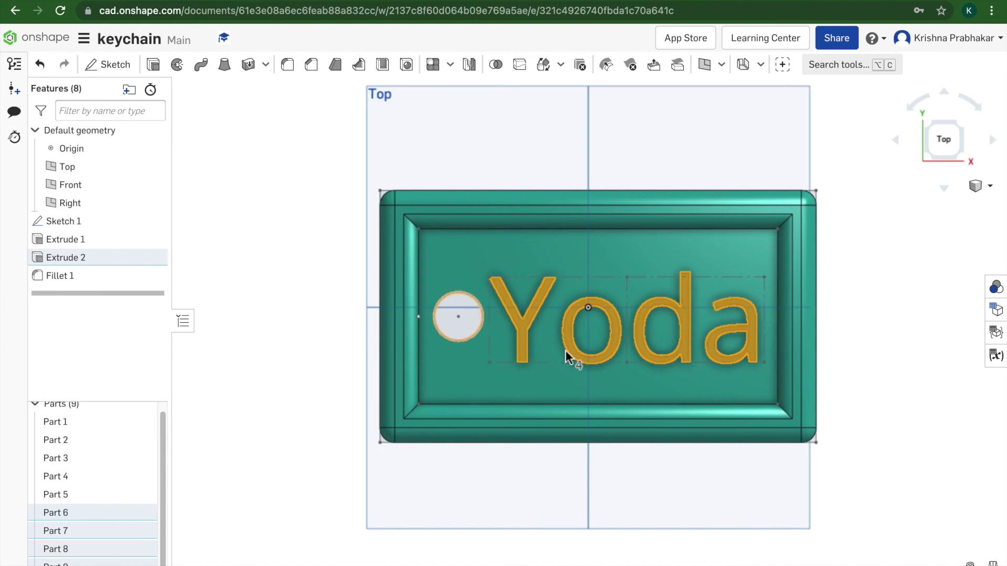
Give the four letter faces a dark green 1B5500 face appearance
right_click(524, 353)
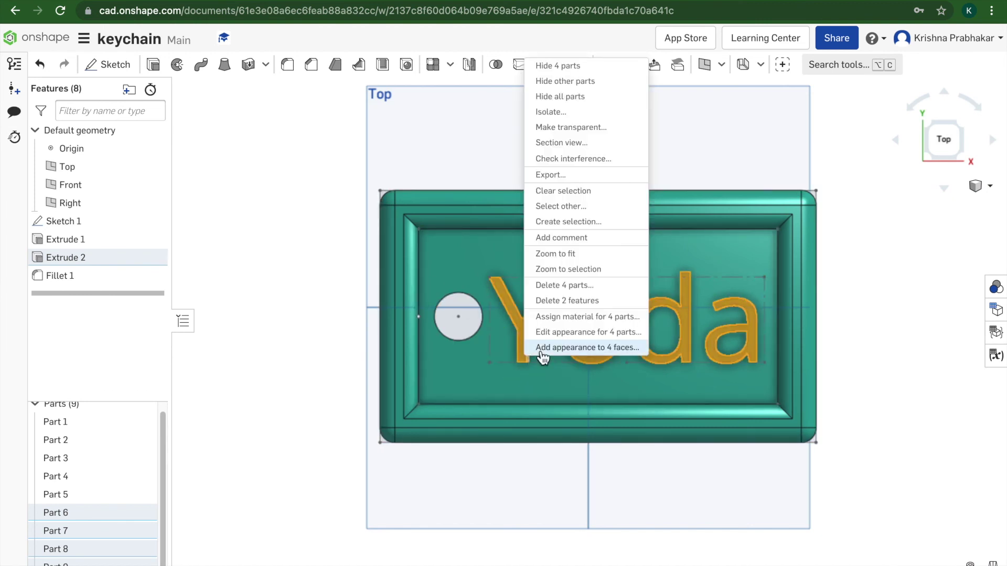
click(540, 350)
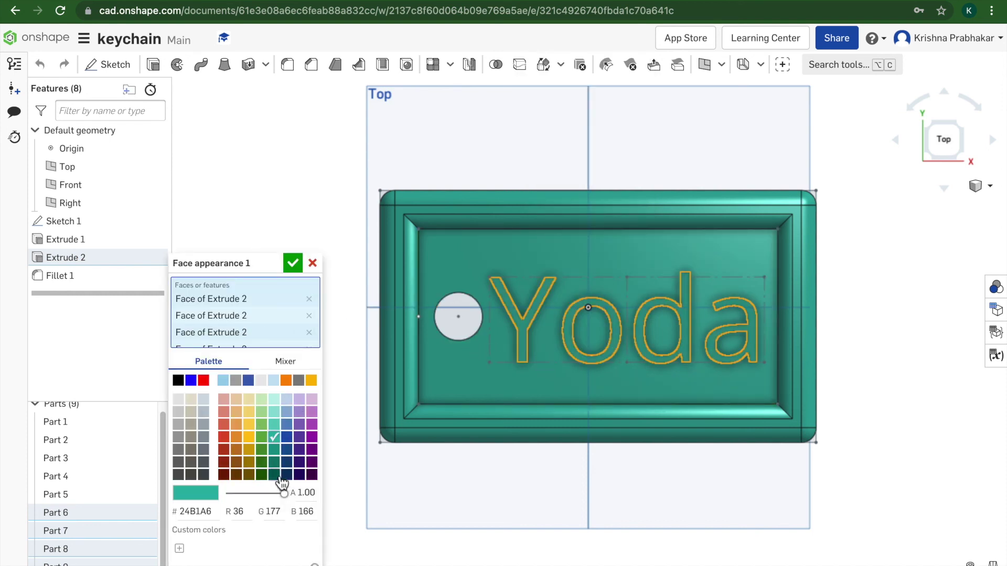
click(262, 474)
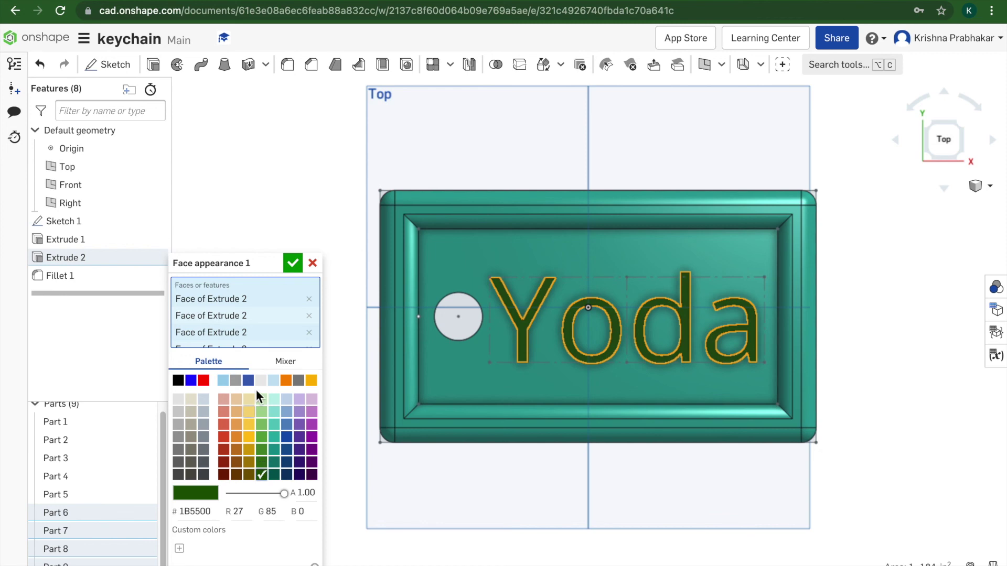
click(291, 264)
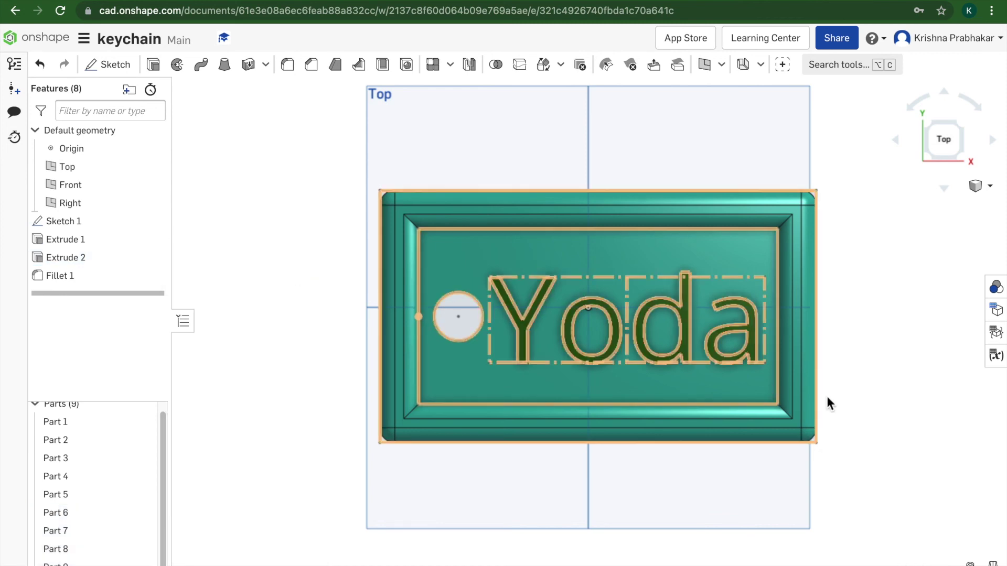
right_drag(884, 385, 911, 388)
click(944, 152)
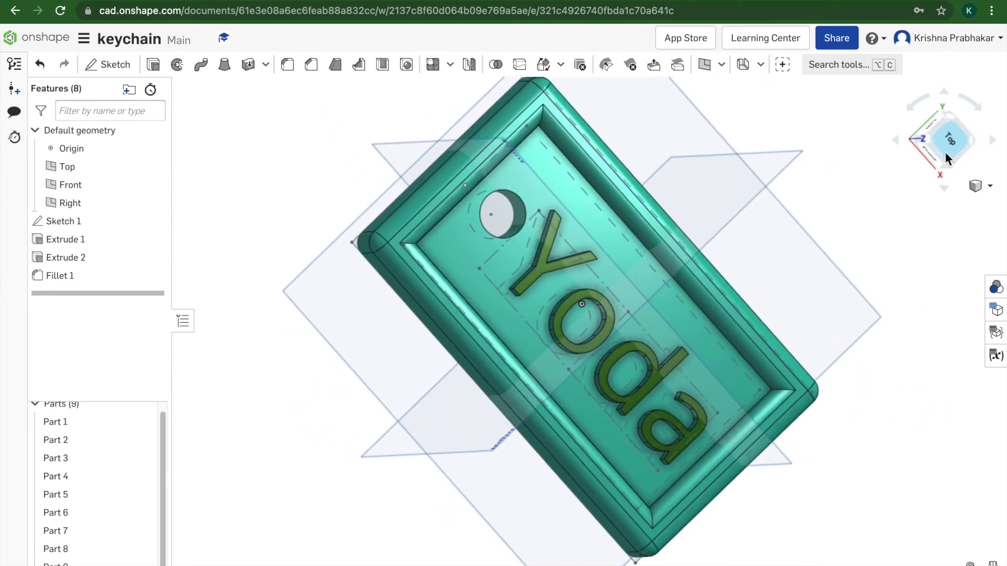